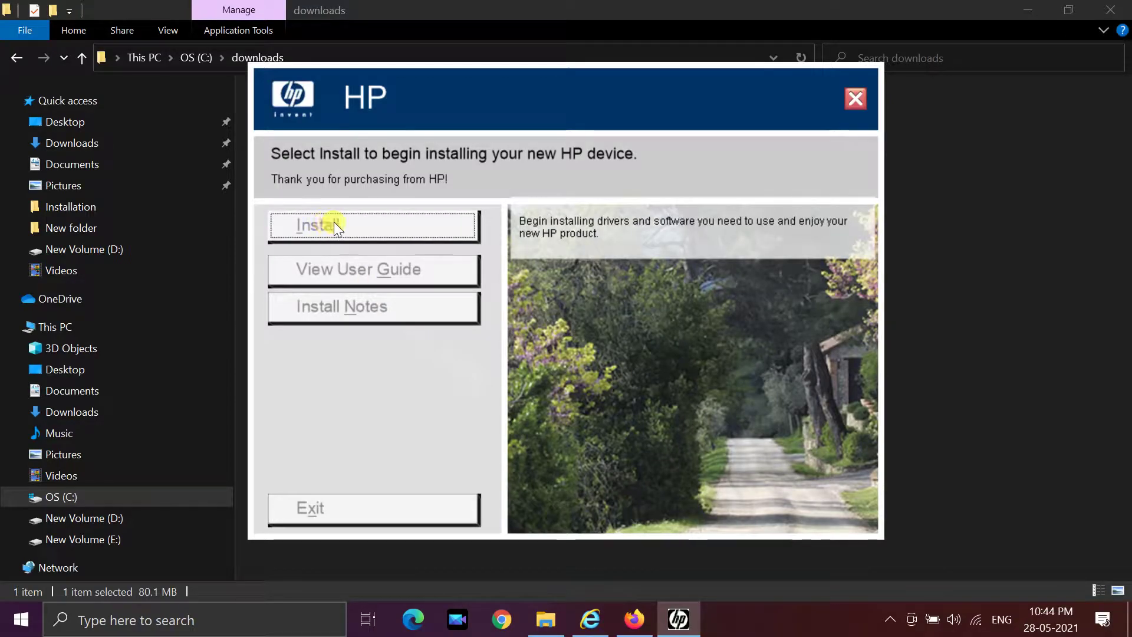
# - Start the HP installer, accept the license, then cancel while it waits for the device
pyautogui.click(335, 224)
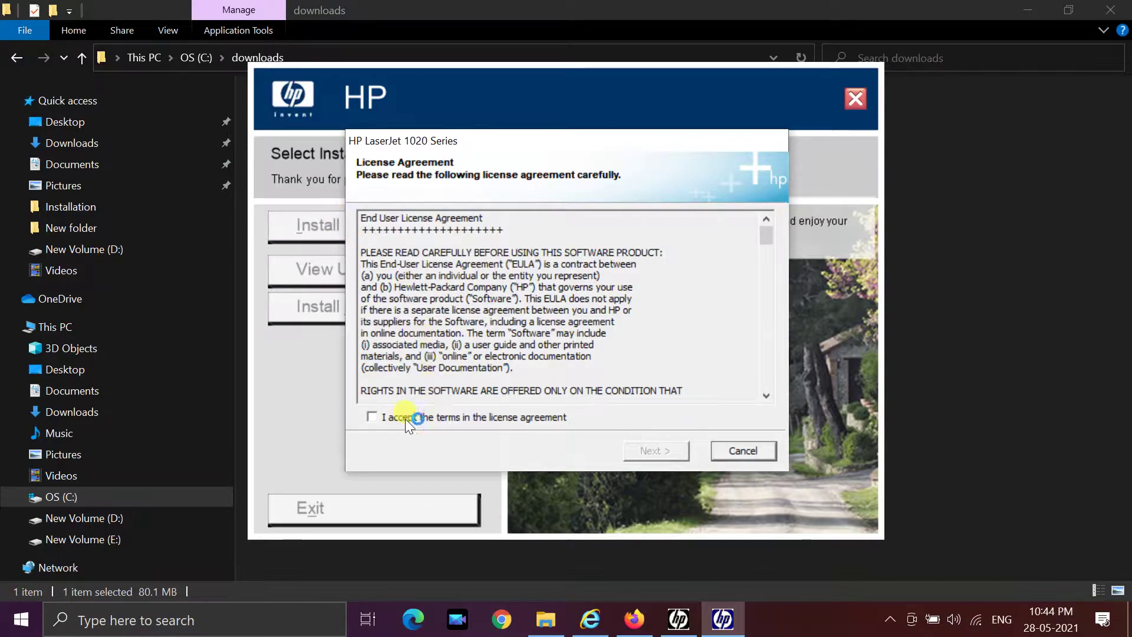
pyautogui.click(376, 415)
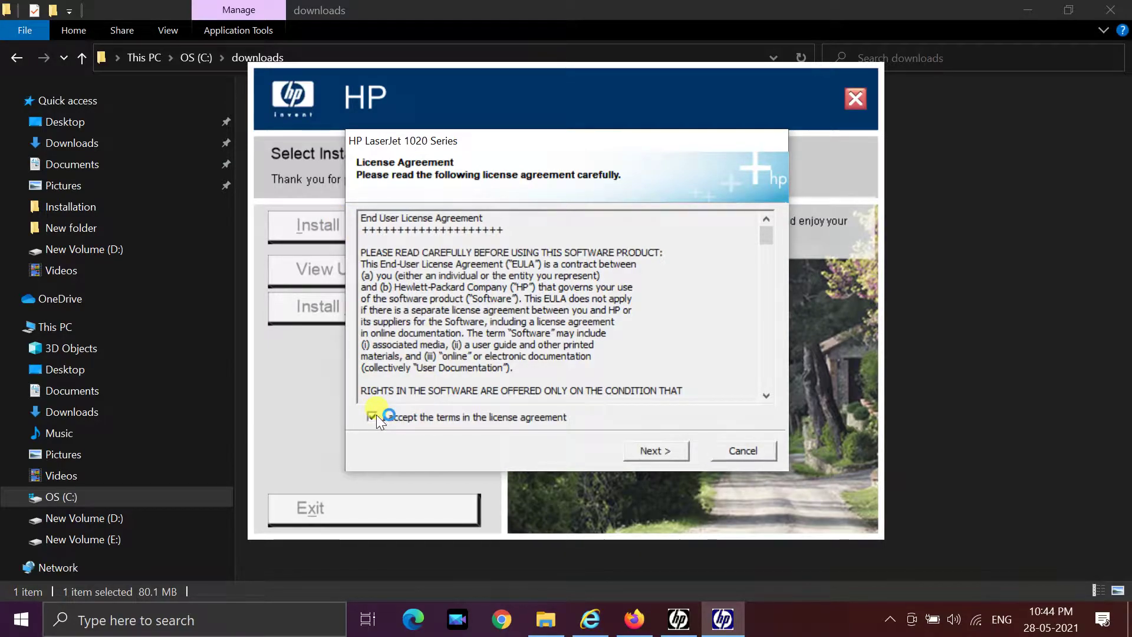
pyautogui.click(649, 449)
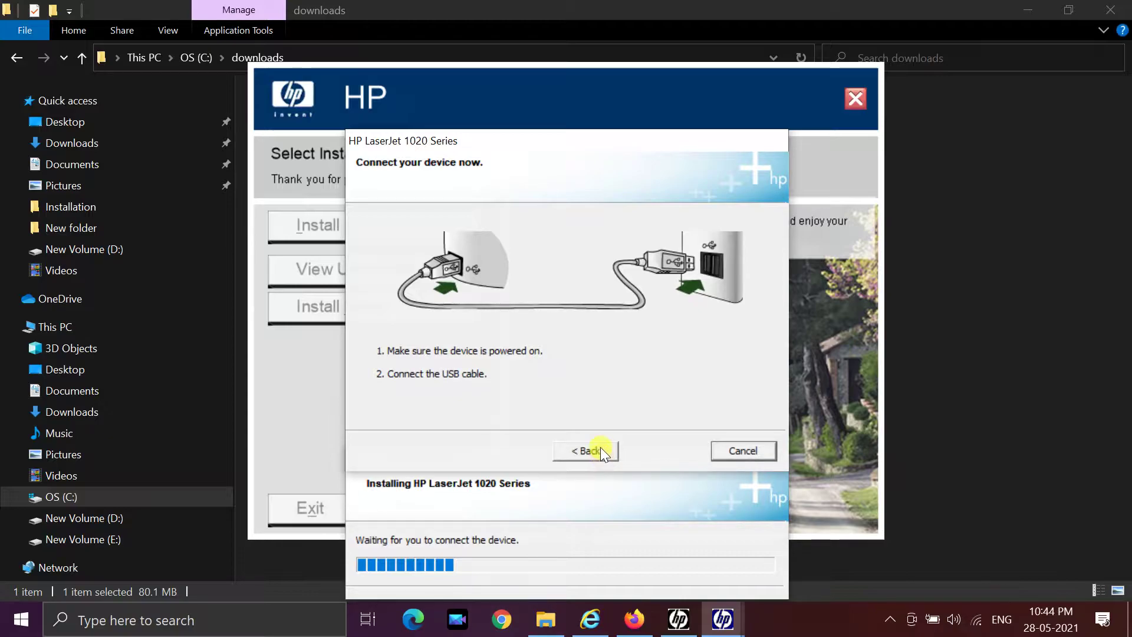
pyautogui.click(735, 448)
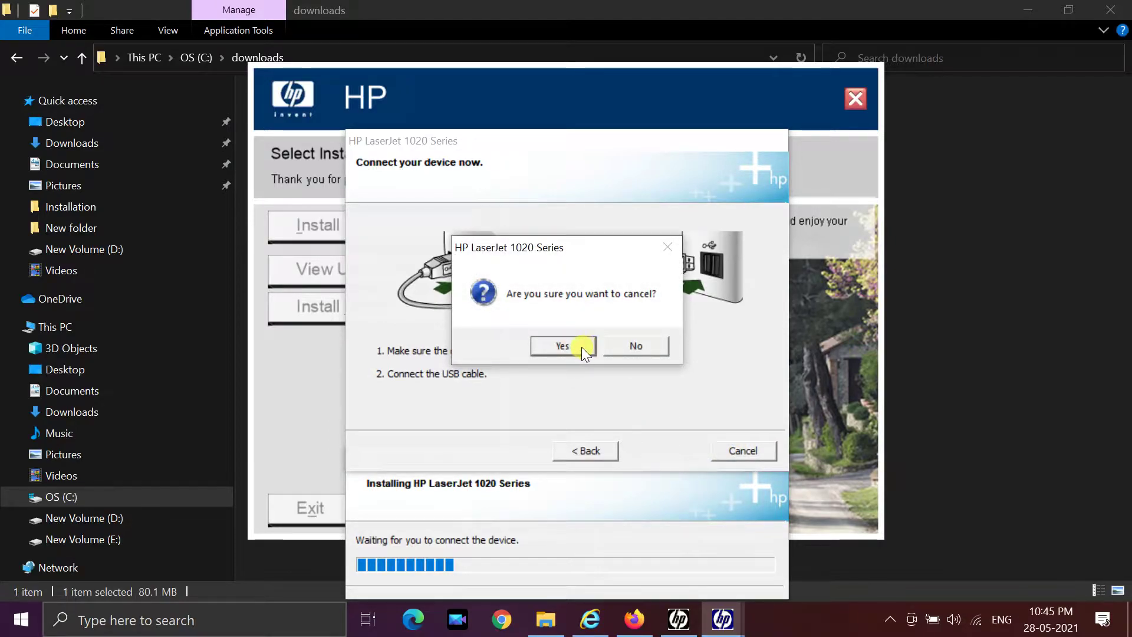
pyautogui.click(580, 346)
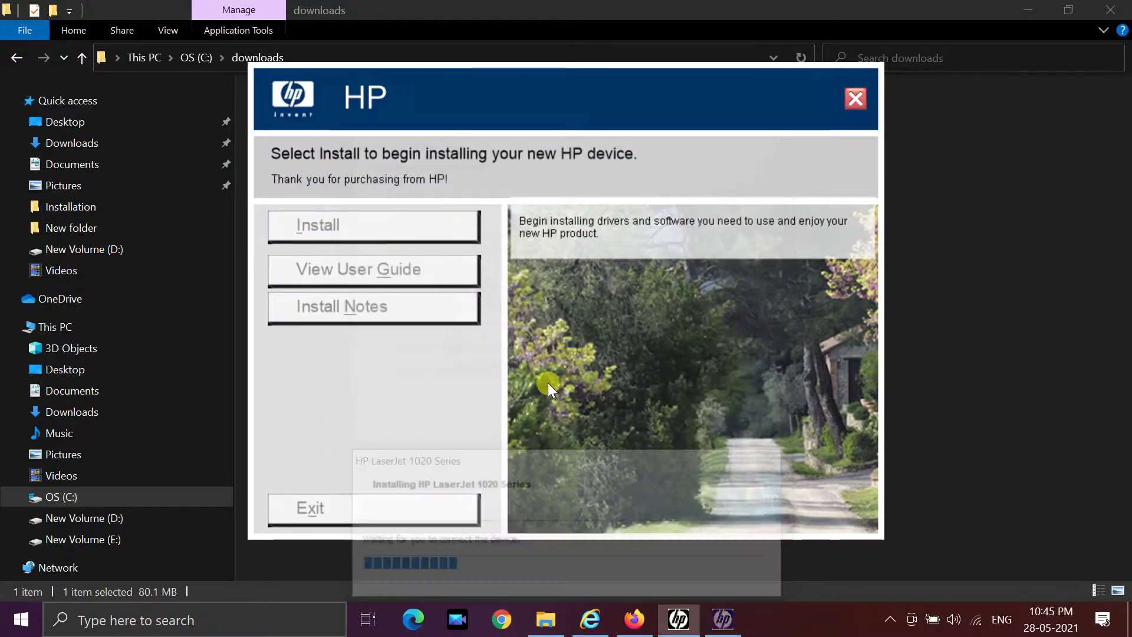
# - Retry the HP installation past the license agreement, then cancel again at the connect-device prompt
pyautogui.click(383, 227)
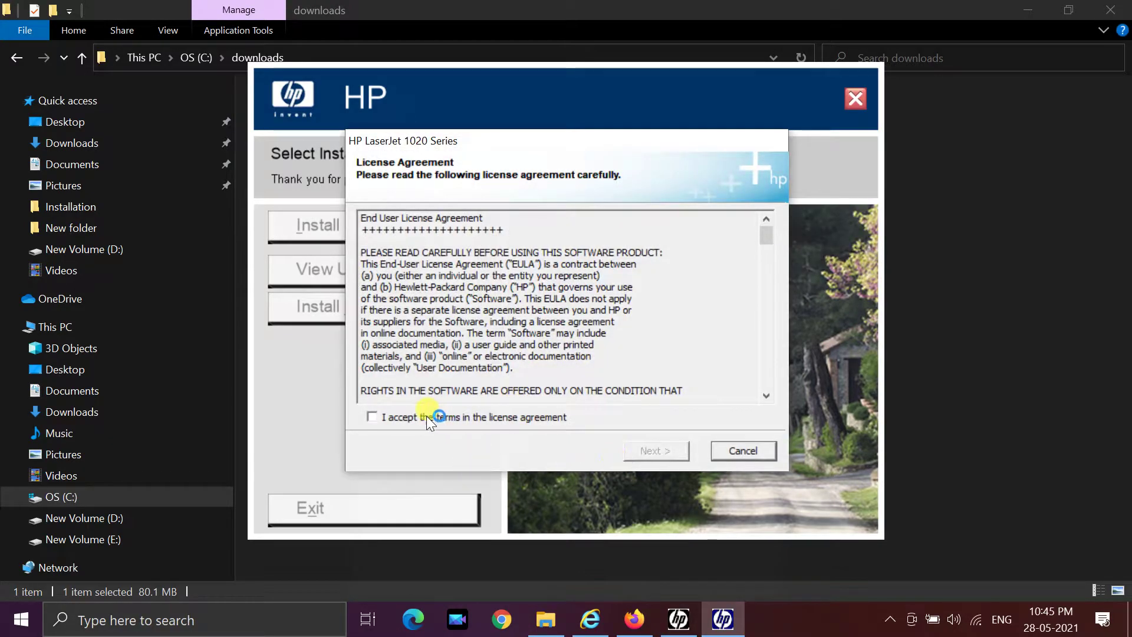
pyautogui.click(427, 415)
pyautogui.click(668, 449)
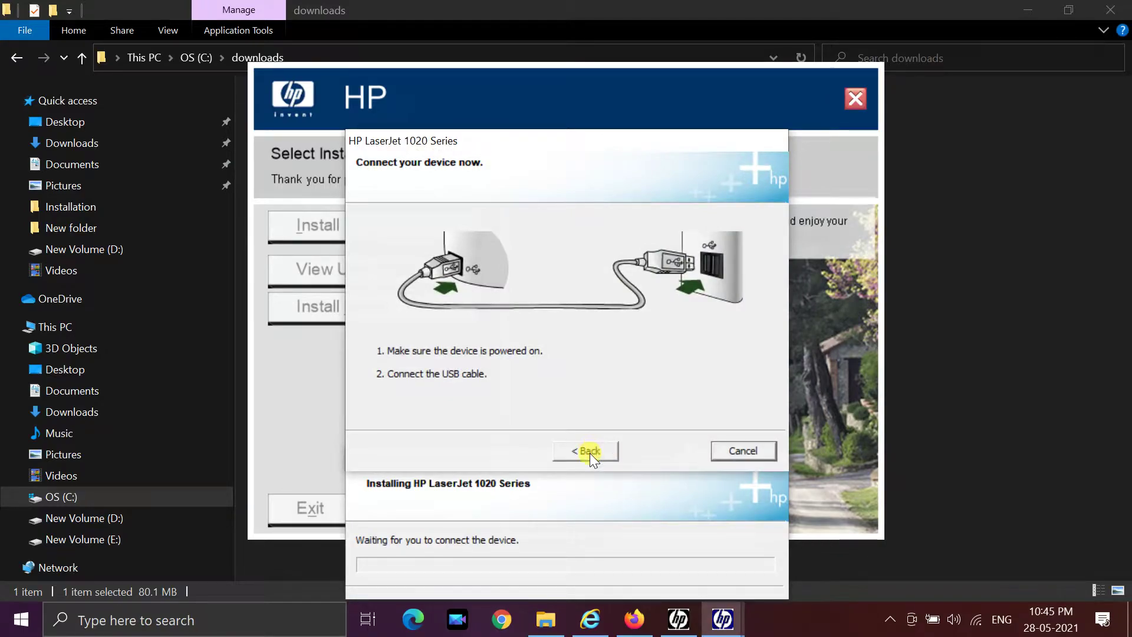
pyautogui.click(590, 451)
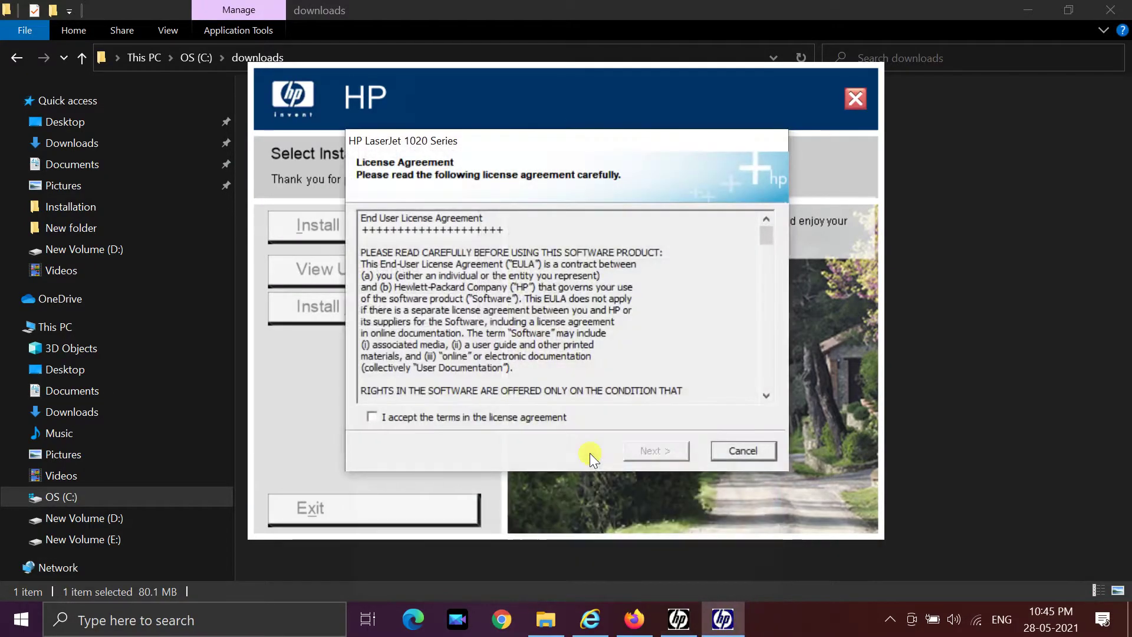
pyautogui.click(371, 416)
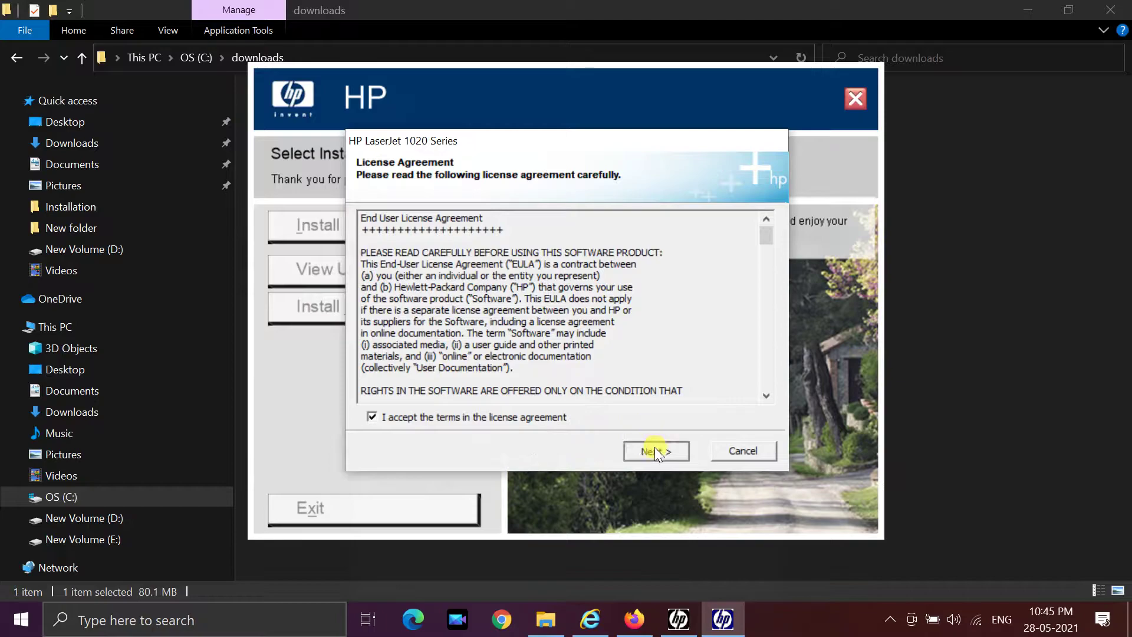
pyautogui.click(654, 451)
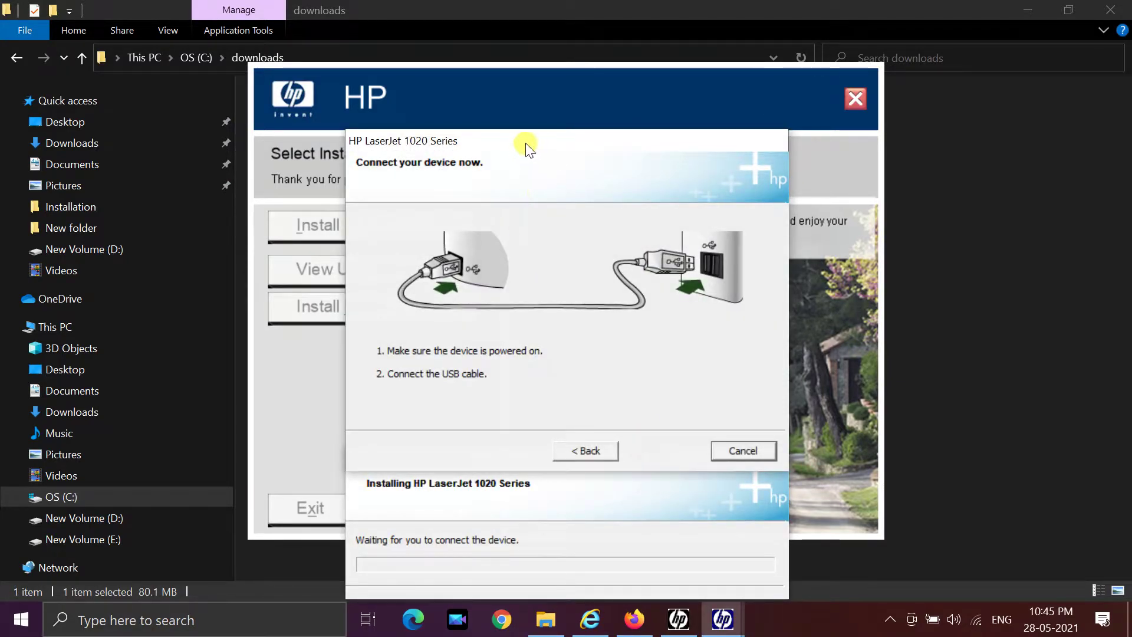
pyautogui.moveTo(526, 145)
pyautogui.mouseDown()
pyautogui.moveTo(525, 168)
pyautogui.moveTo(521, 116)
pyautogui.moveTo(529, 134)
pyautogui.mouseUp()
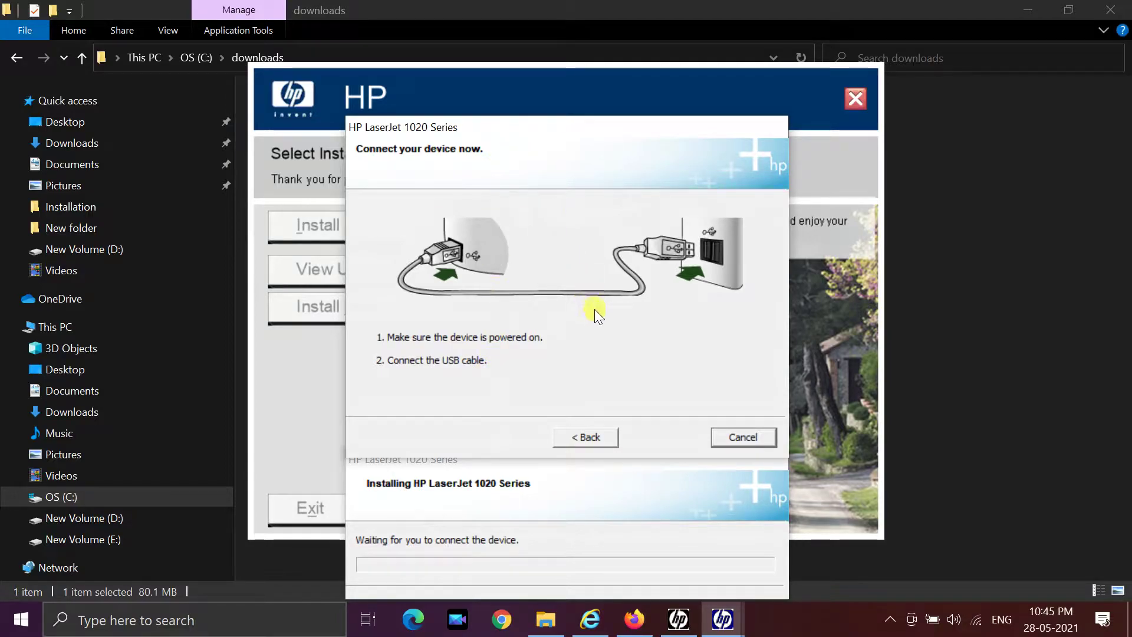
pyautogui.click(732, 438)
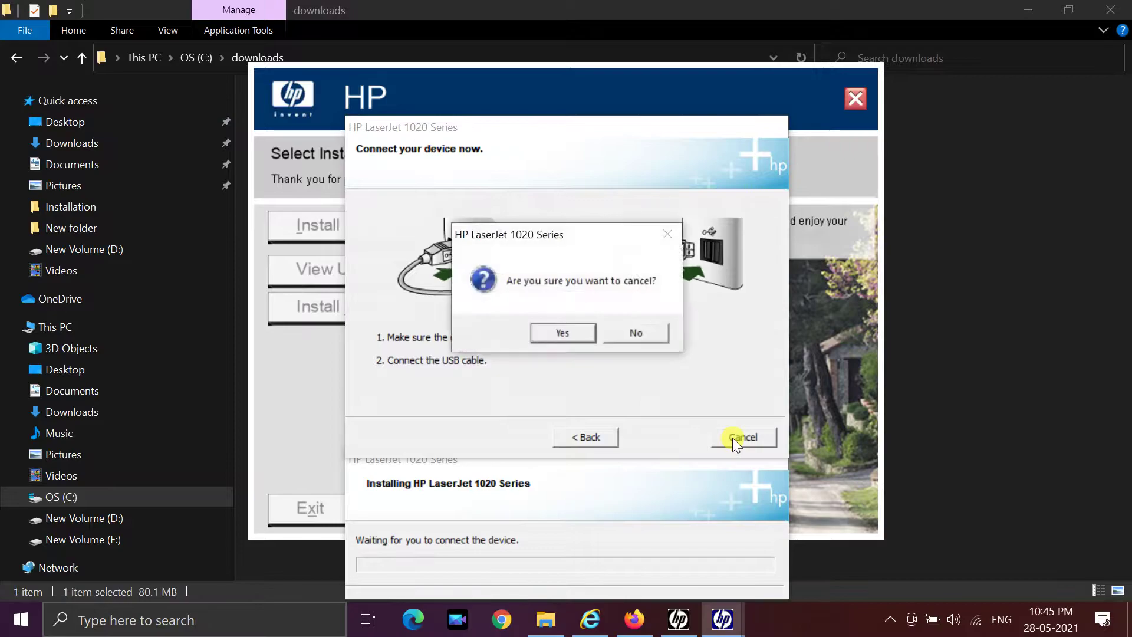
pyautogui.click(545, 330)
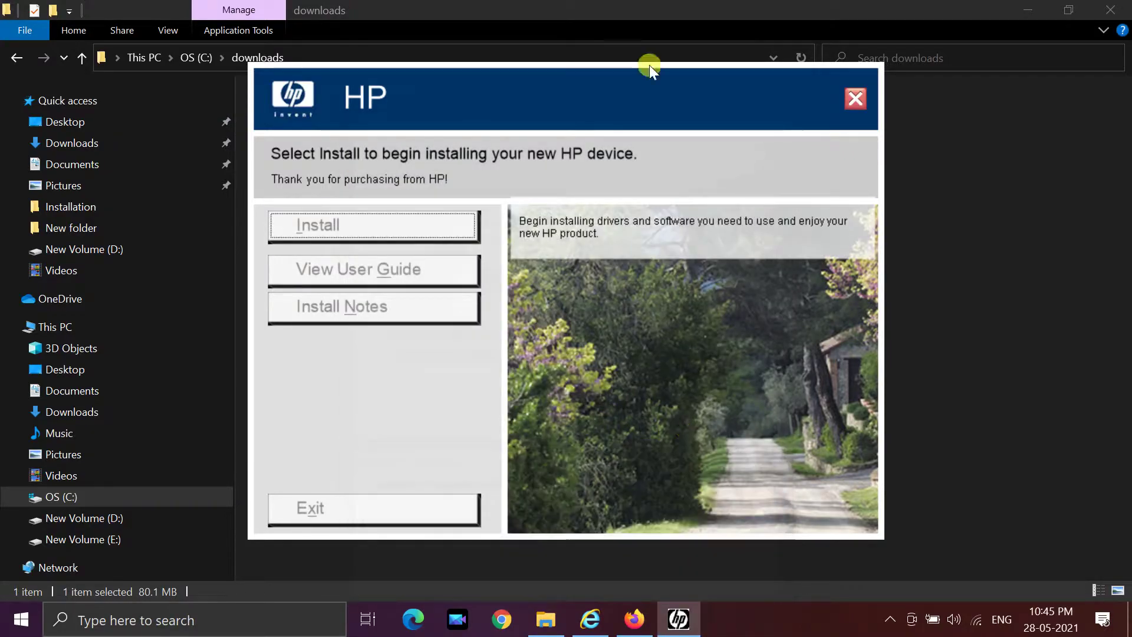
# - Extract the HP package with WinRAR into hp_LJ1020_Full_Solution-v2012_918_1_57980, open it, and minimize Explorer
pyautogui.click(854, 102)
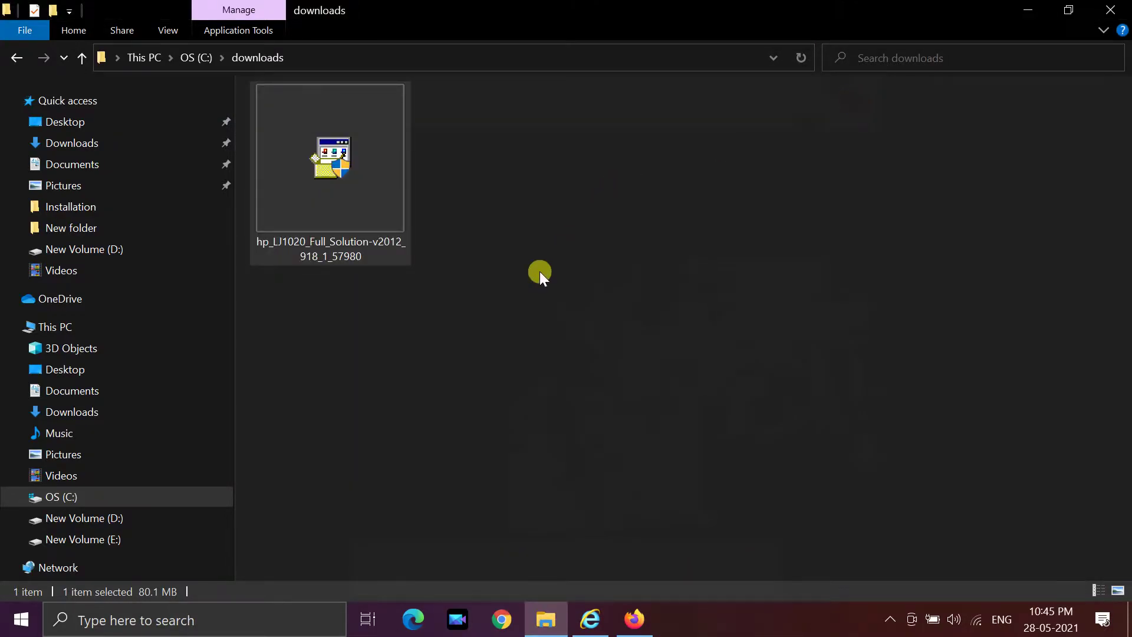
pyautogui.rightClick(352, 167)
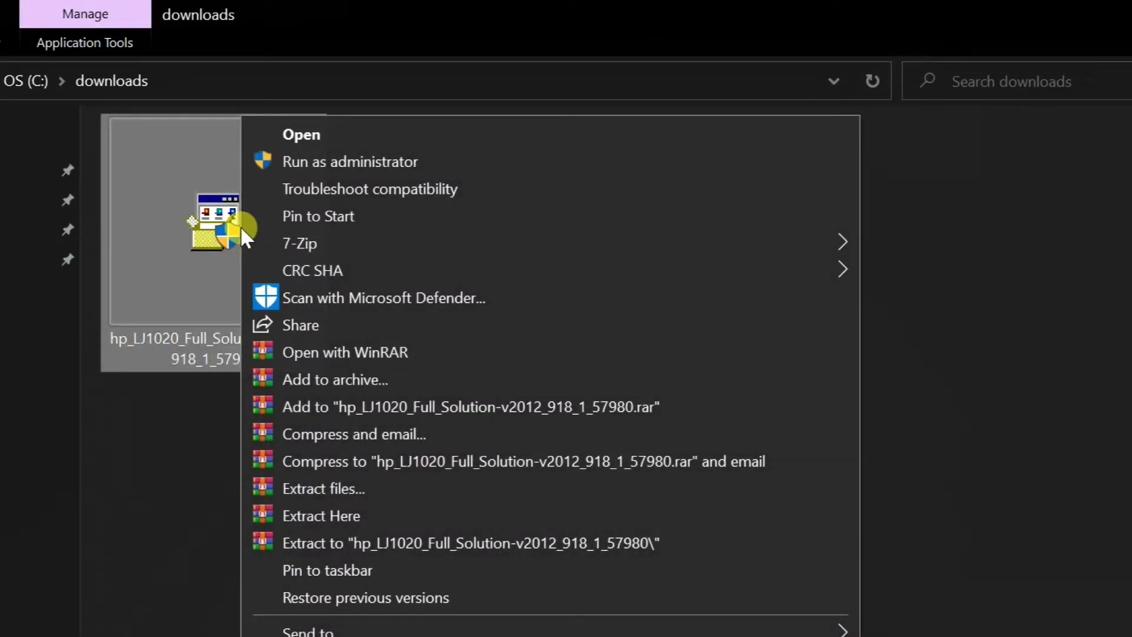
pyautogui.click(367, 543)
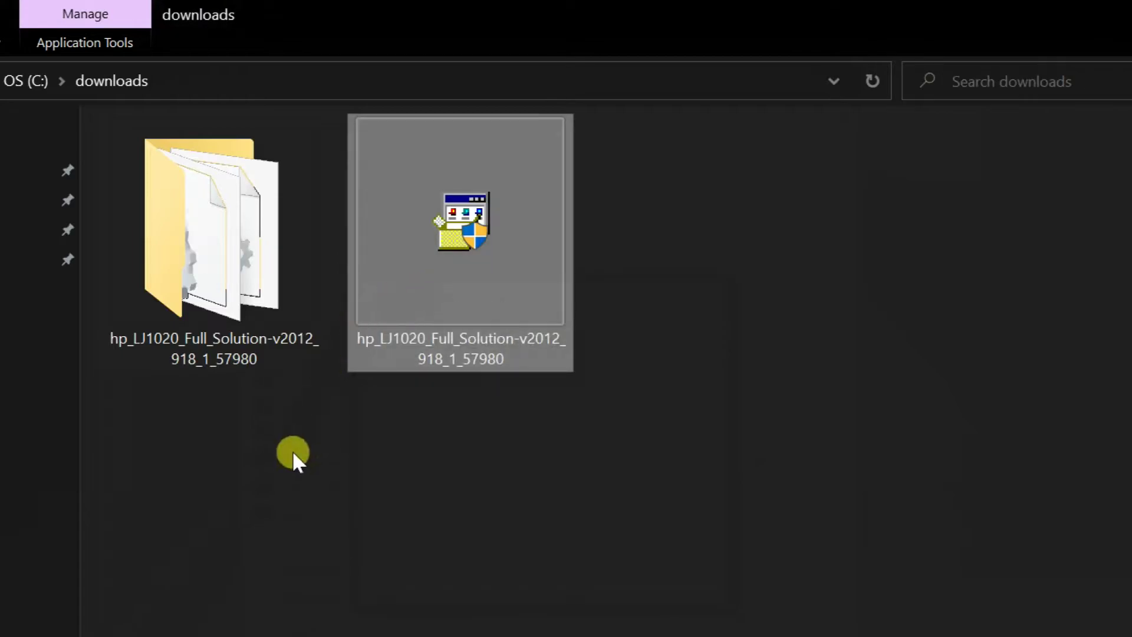
pyautogui.click(292, 451)
pyautogui.doubleClick(198, 276)
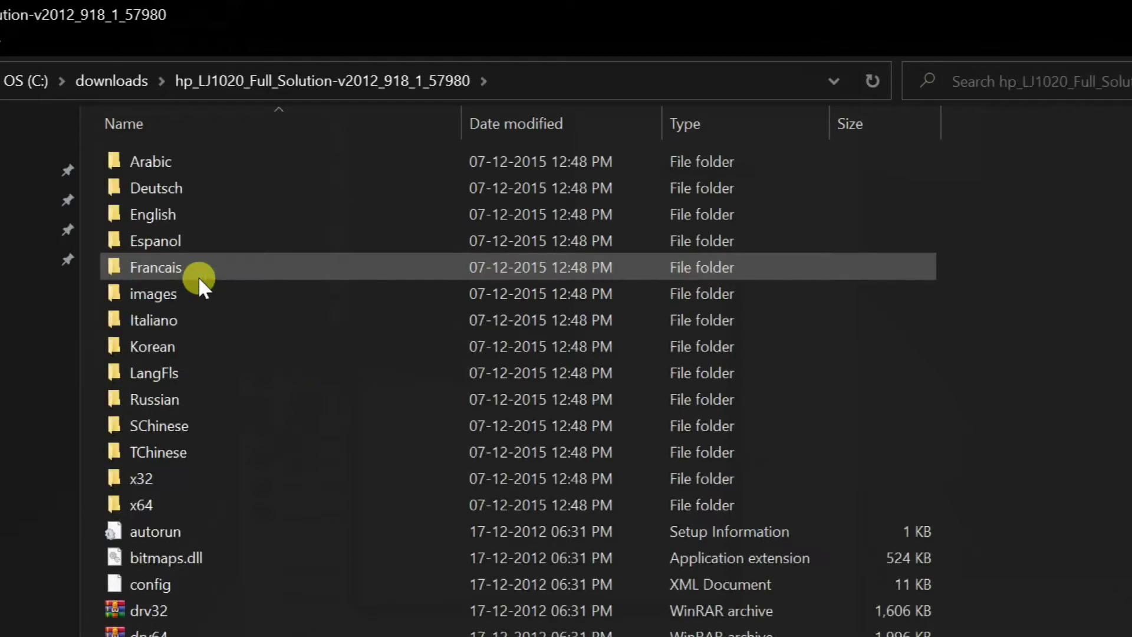
pyautogui.scroll(-4, 260, 292)
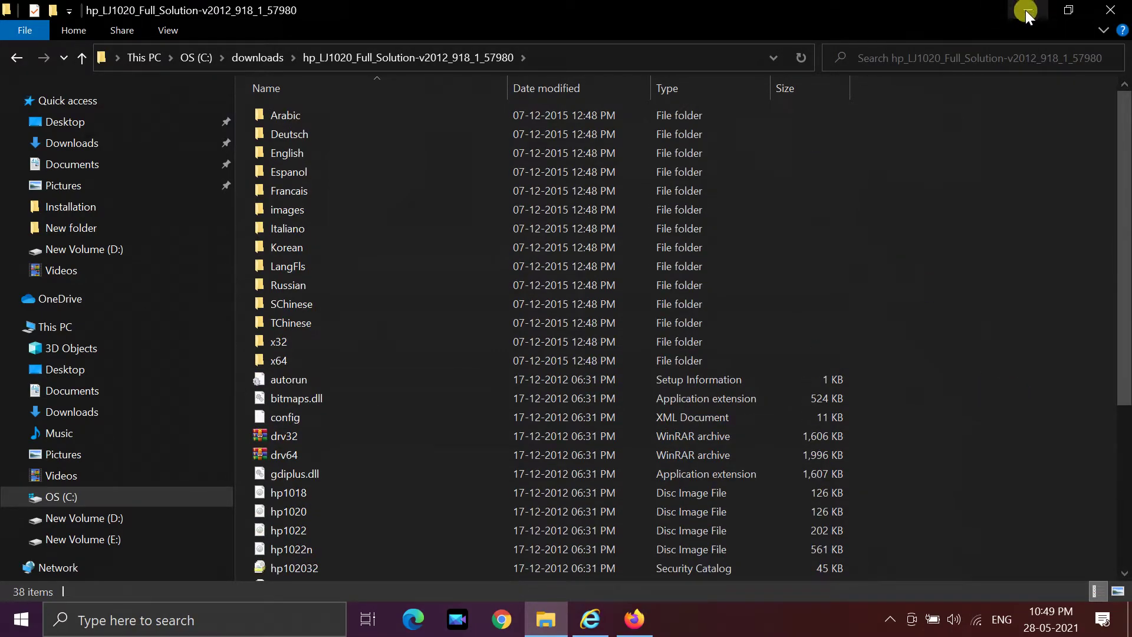
pyautogui.click(1029, 10)
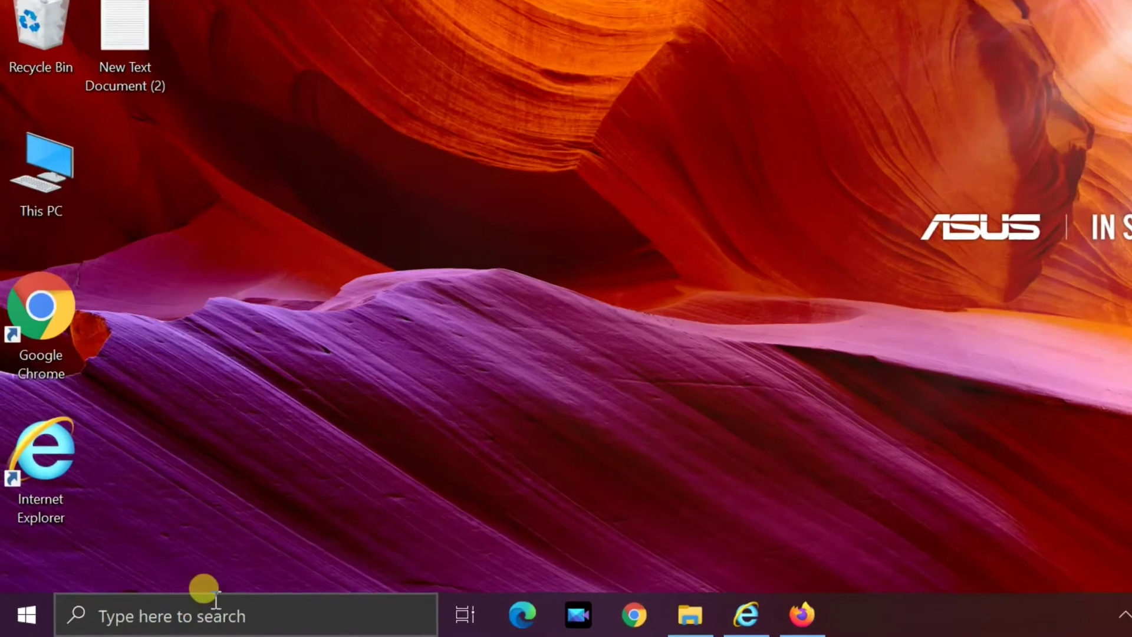
# - Search 'control', go to Devices and Printers, and add a printer that isn't listed
pyautogui.click(216, 599)
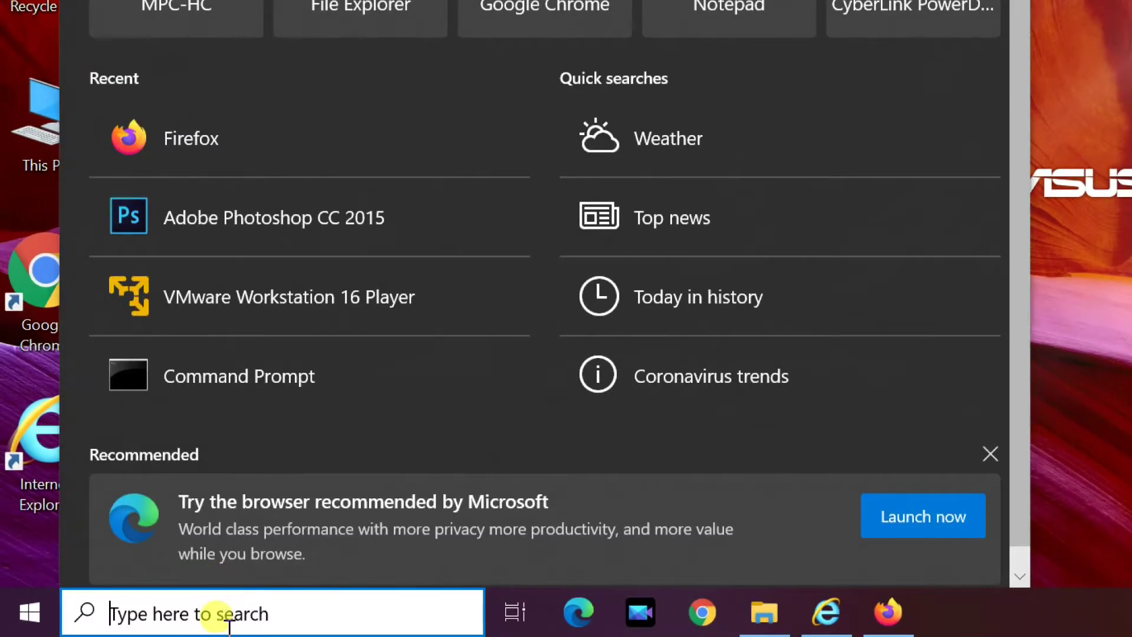
pyautogui.write('contro')
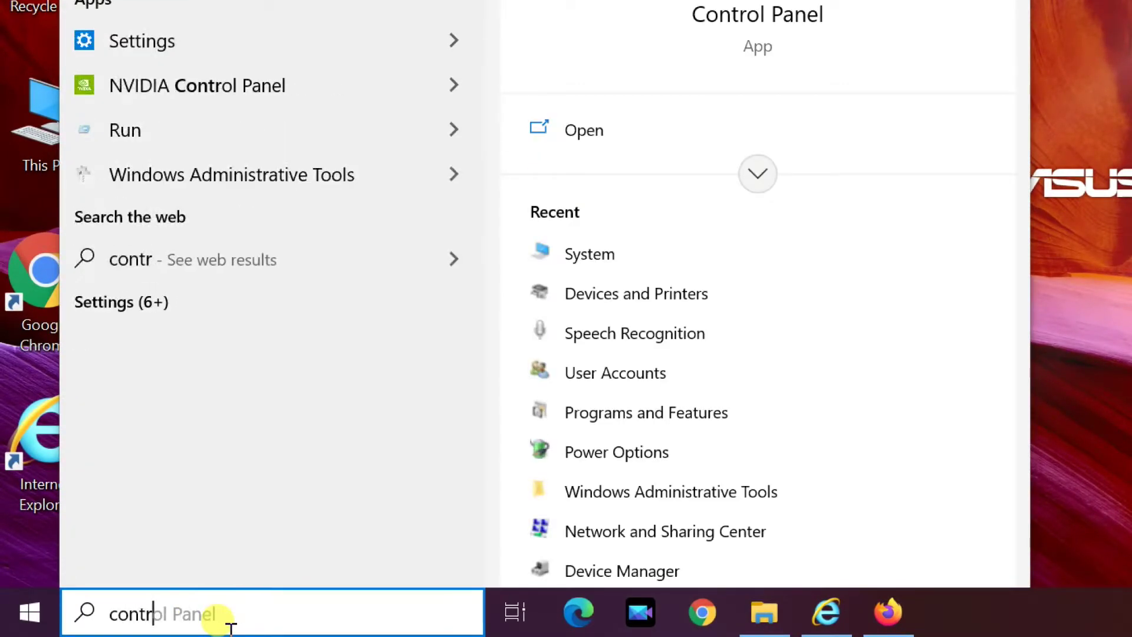
pyautogui.write('l')
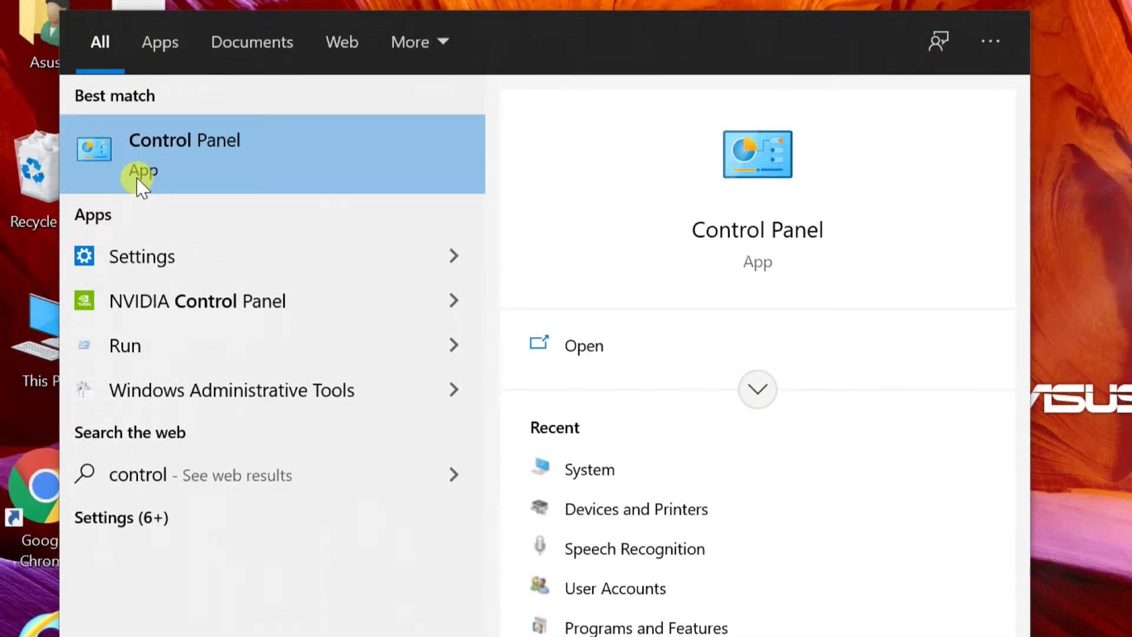
pyautogui.click(141, 186)
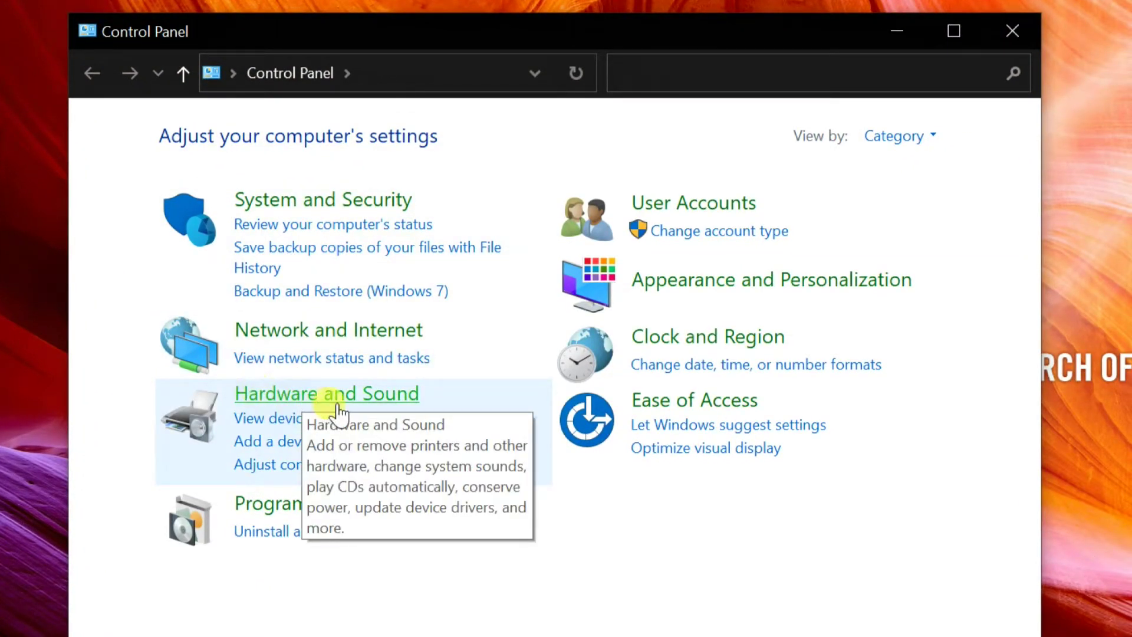
pyautogui.click(270, 399)
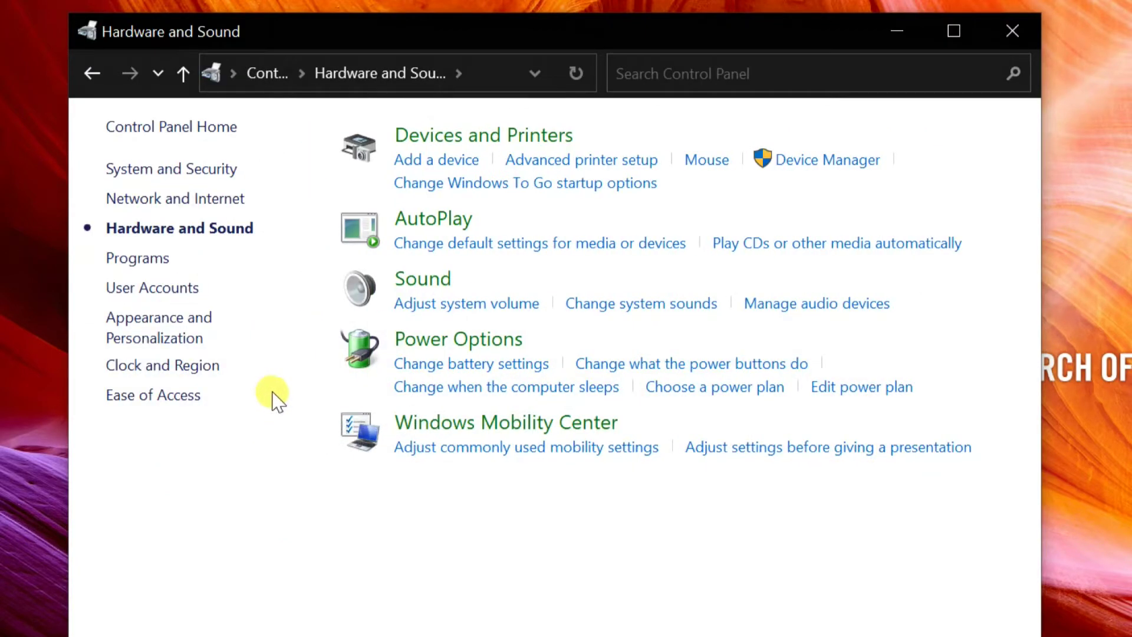
pyautogui.click(515, 139)
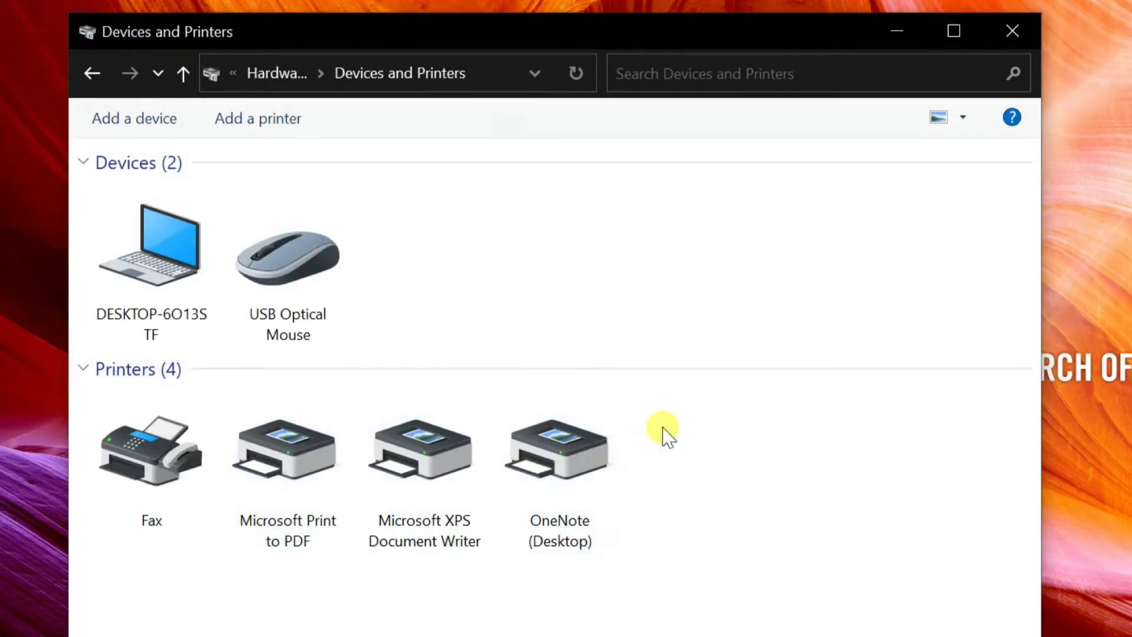
pyautogui.click(247, 121)
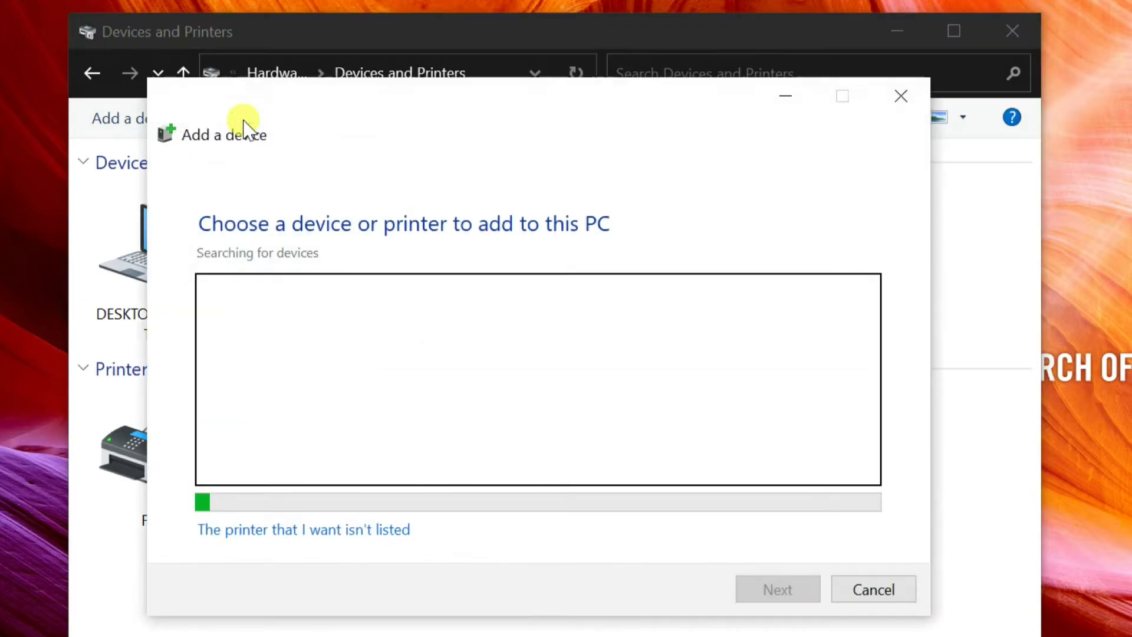
pyautogui.click(344, 531)
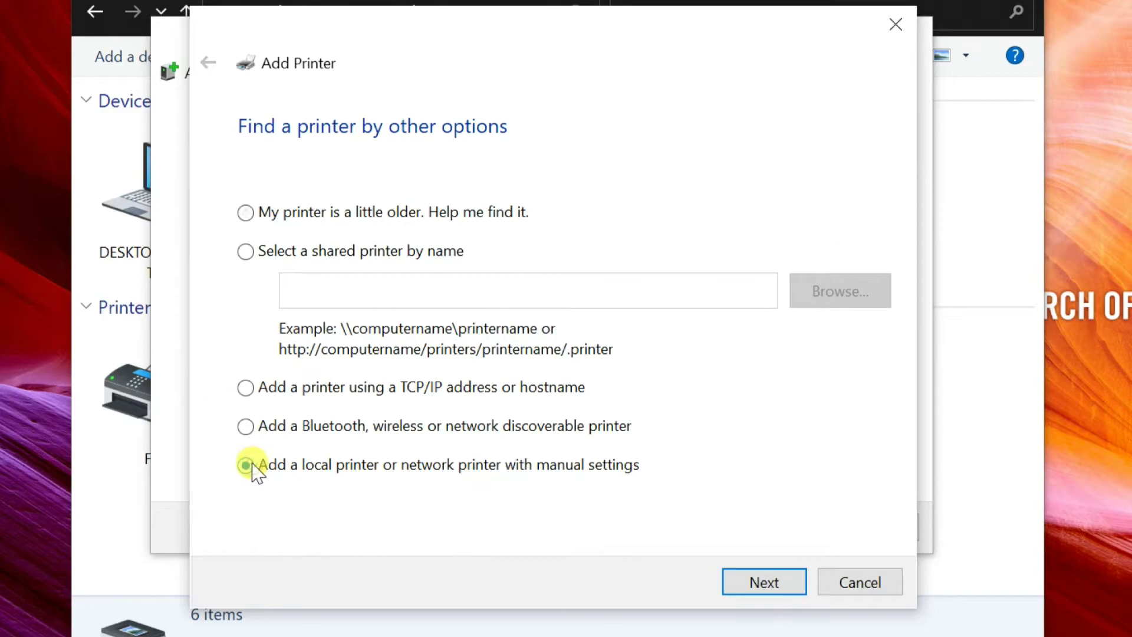
# - Choose a manually configured local printer on the existing LPT1: (Printer Port)
pyautogui.click(246, 465)
pyautogui.click(761, 583)
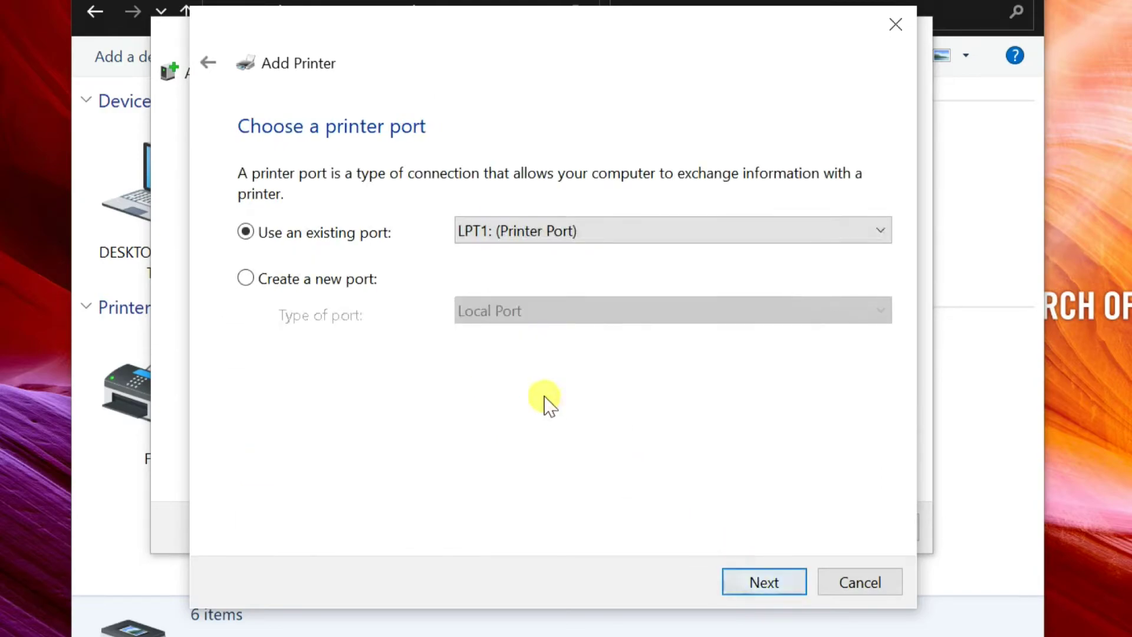
pyautogui.click(518, 233)
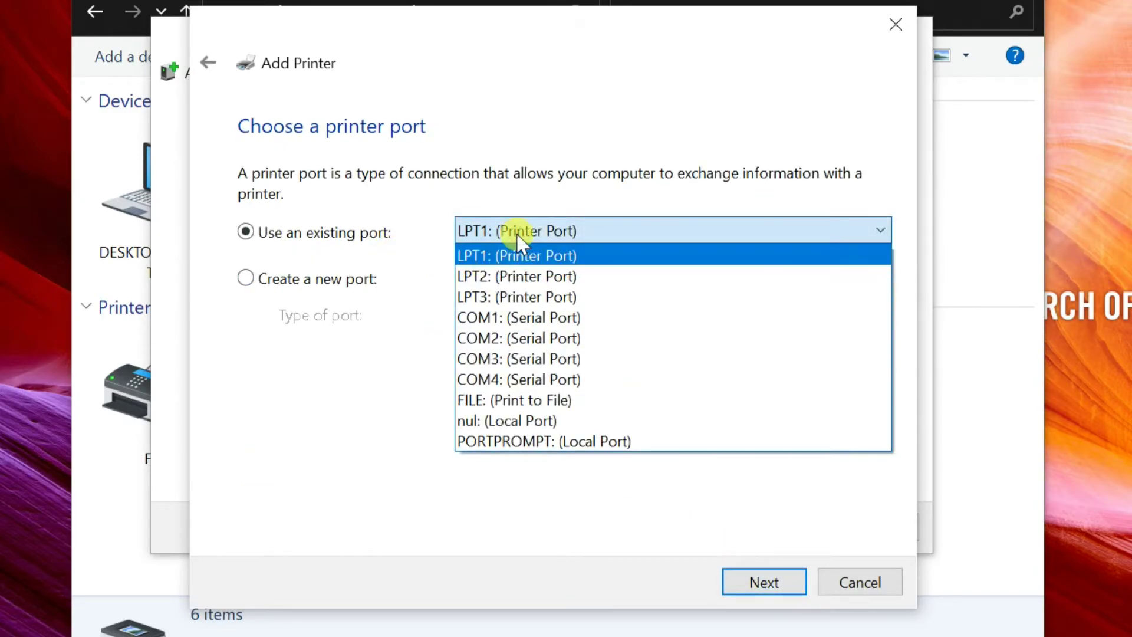
pyautogui.click(493, 257)
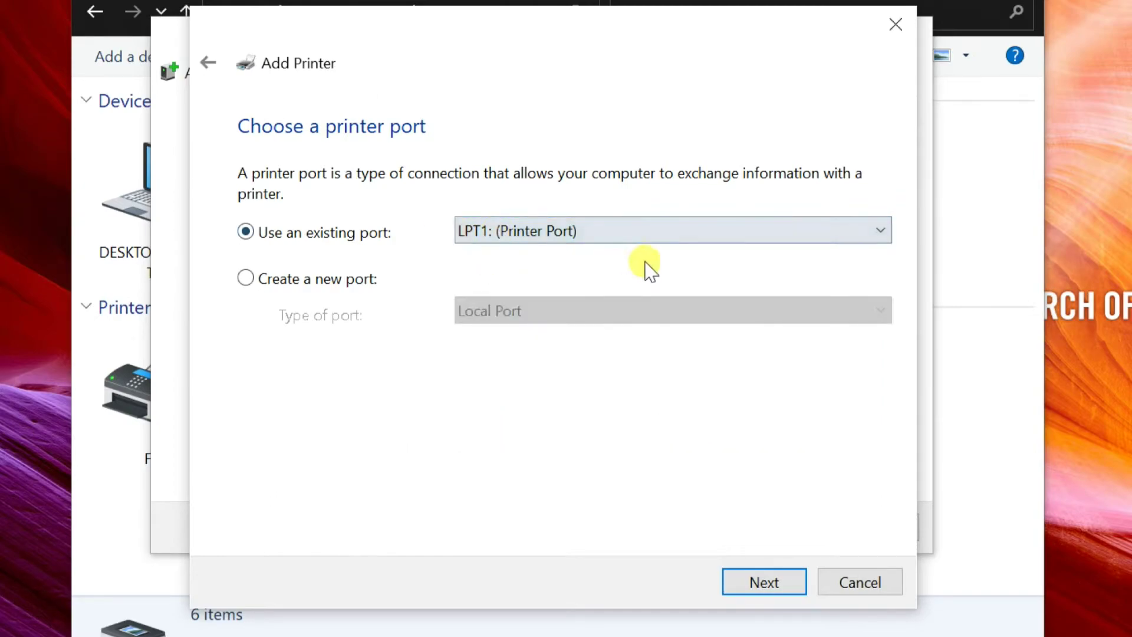
pyautogui.click(755, 575)
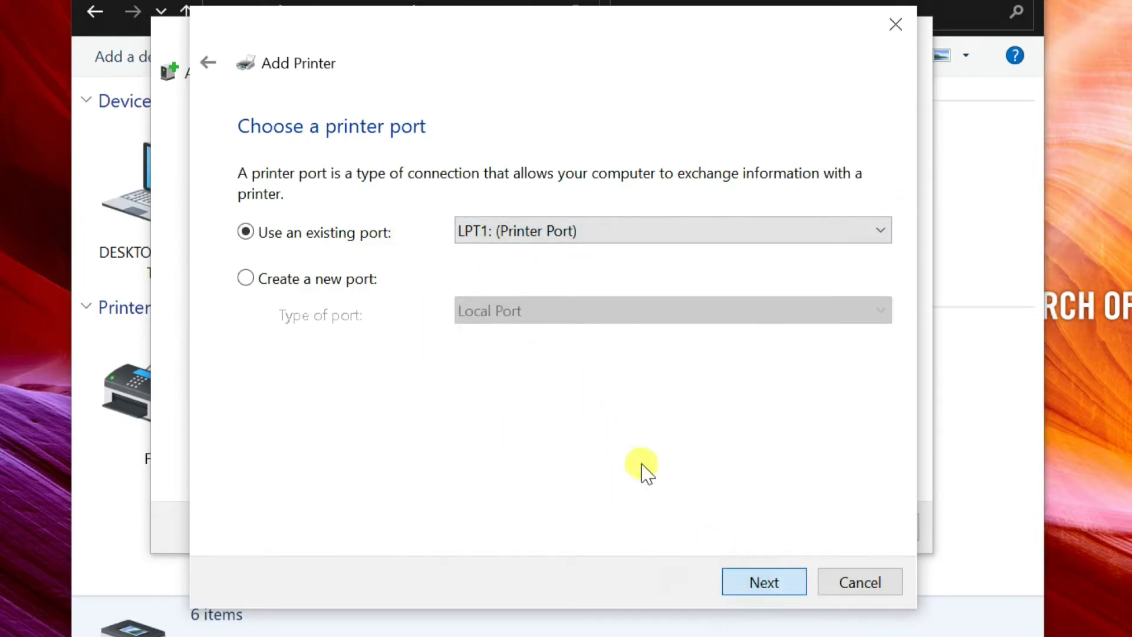
# - Load HPLJ1020.inf through Have Disk from the HP package folder in C:\downloads
pyautogui.click(802, 493)
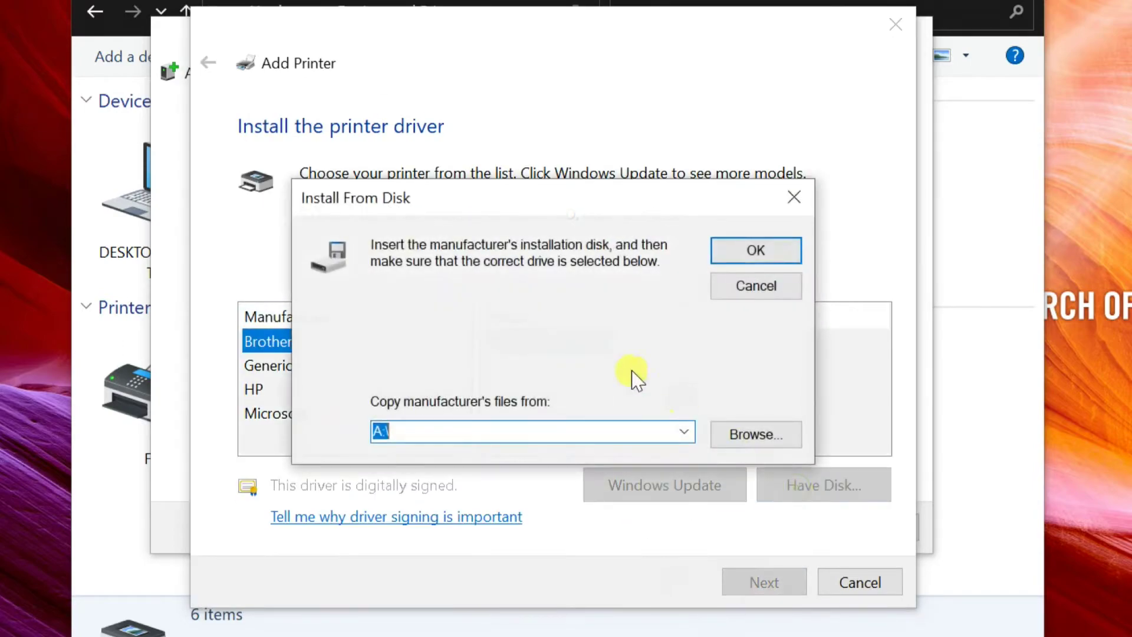
pyautogui.click(767, 437)
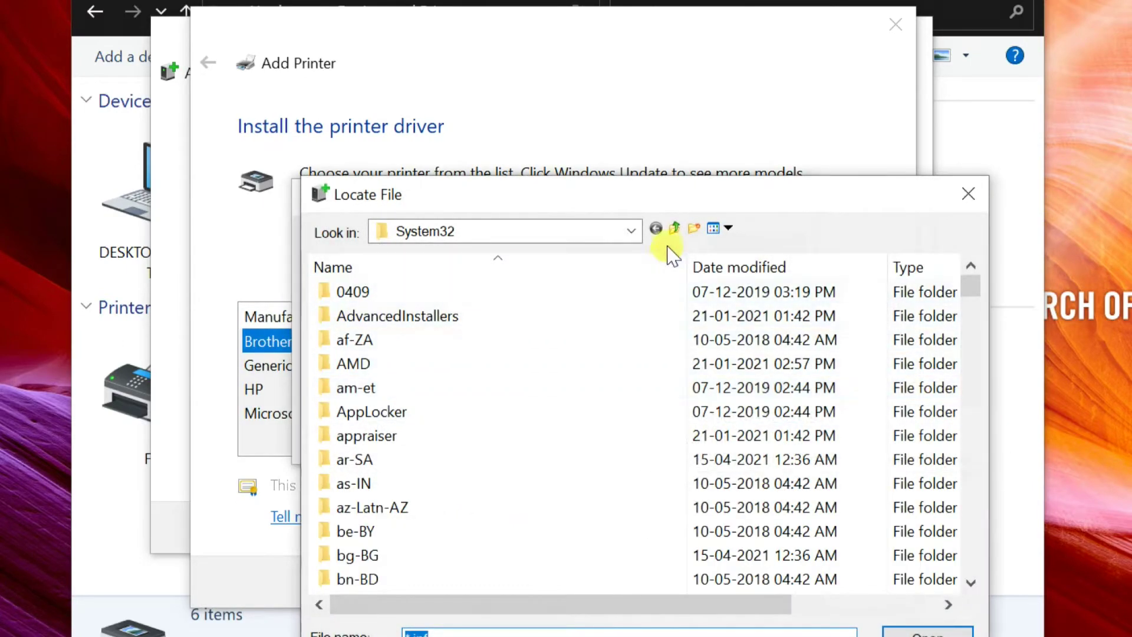
pyautogui.click(629, 231)
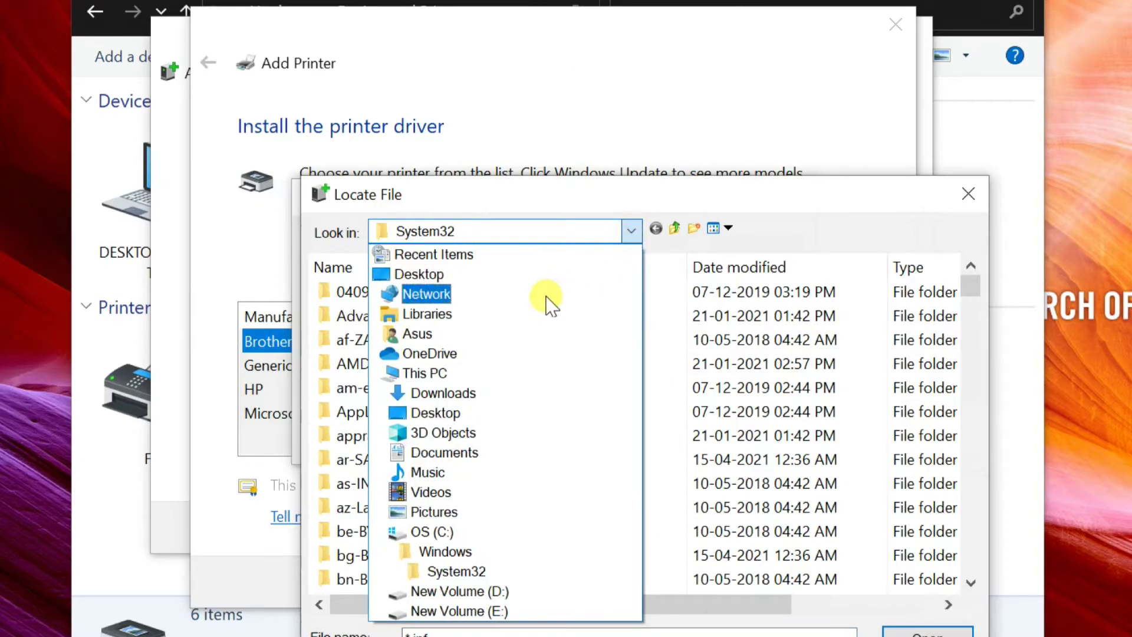
pyautogui.click(430, 532)
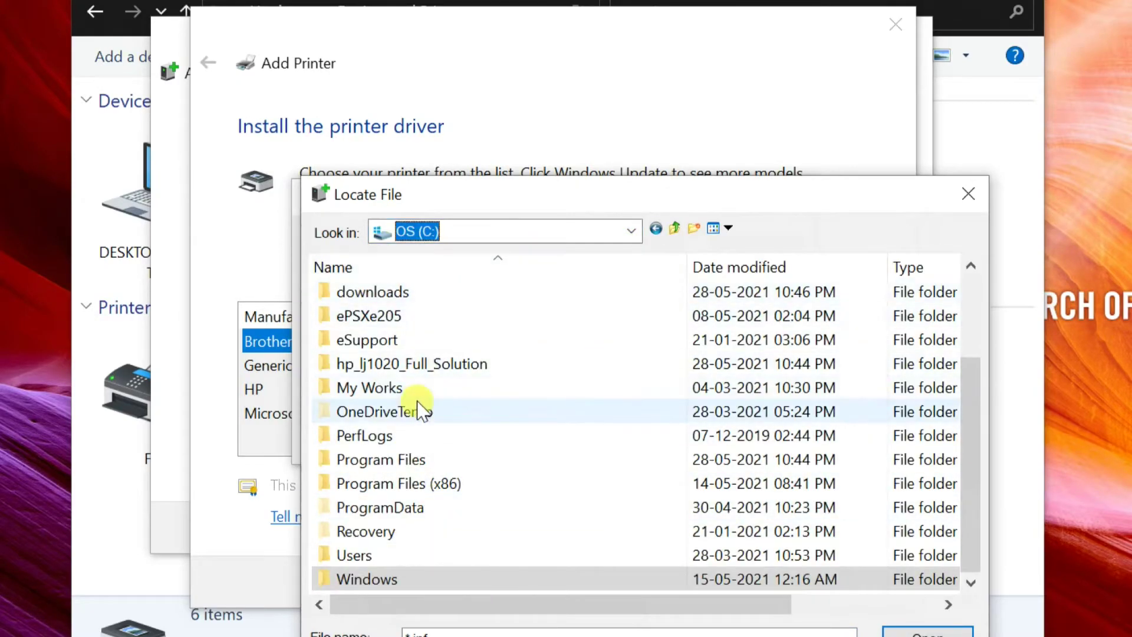
pyautogui.doubleClick(374, 295)
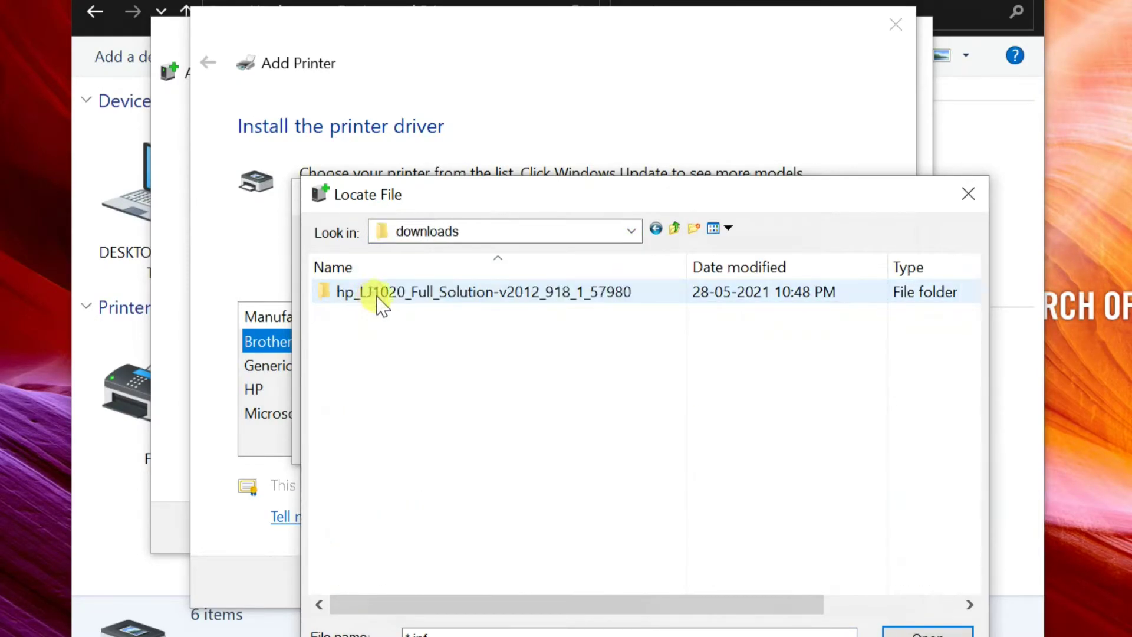
pyautogui.doubleClick(427, 303)
pyautogui.scroll(-1, 424, 318)
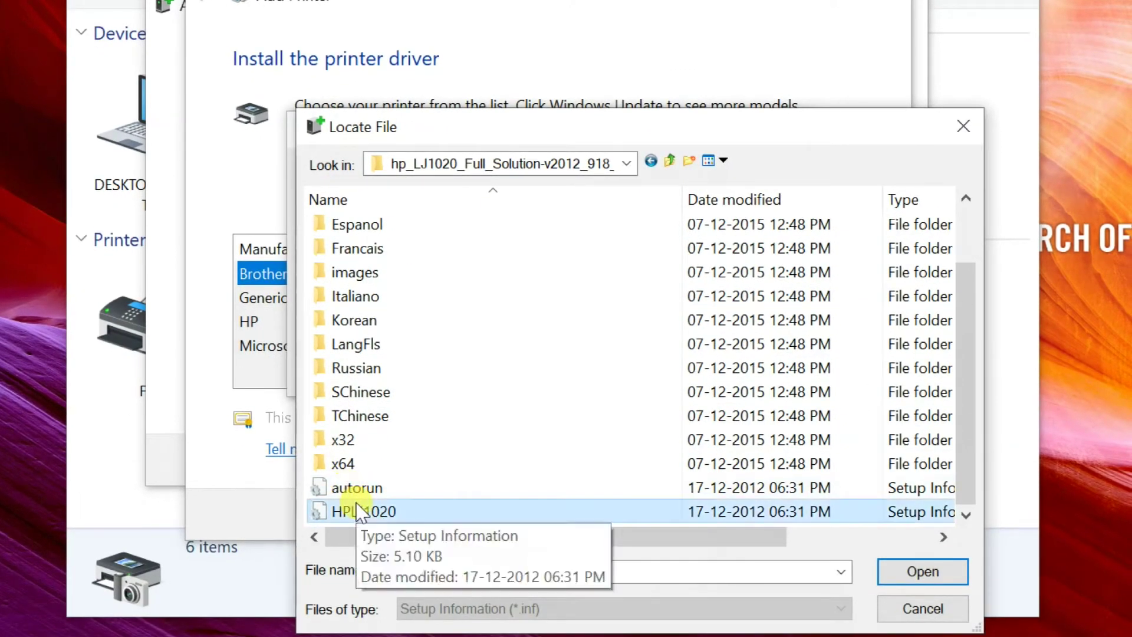
pyautogui.click(417, 581)
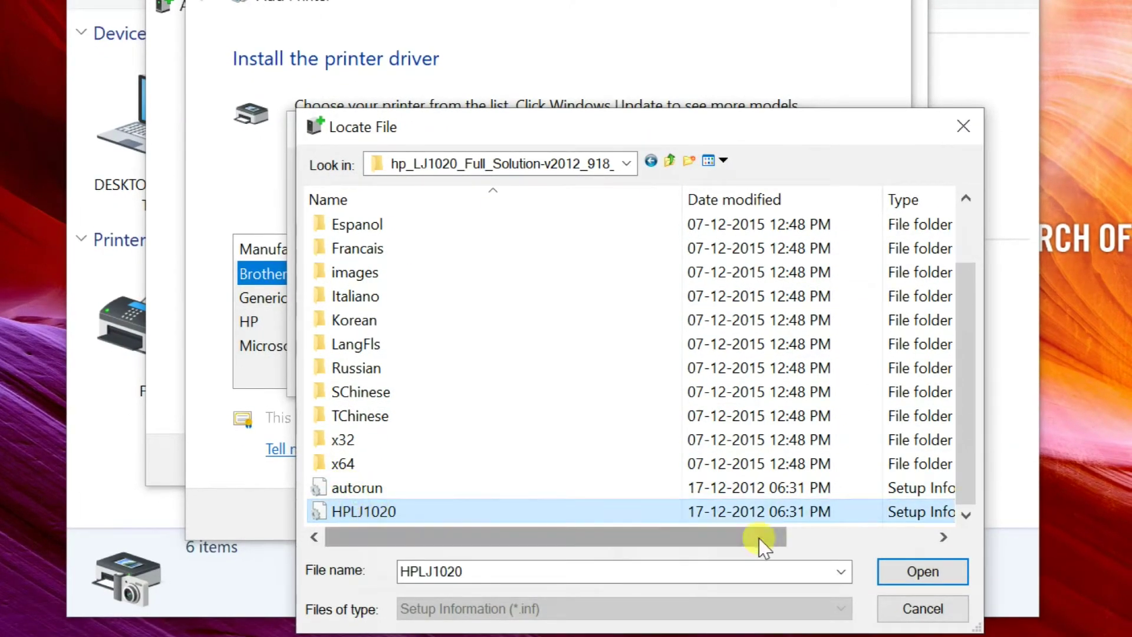
pyautogui.click(923, 572)
pyautogui.click(755, 189)
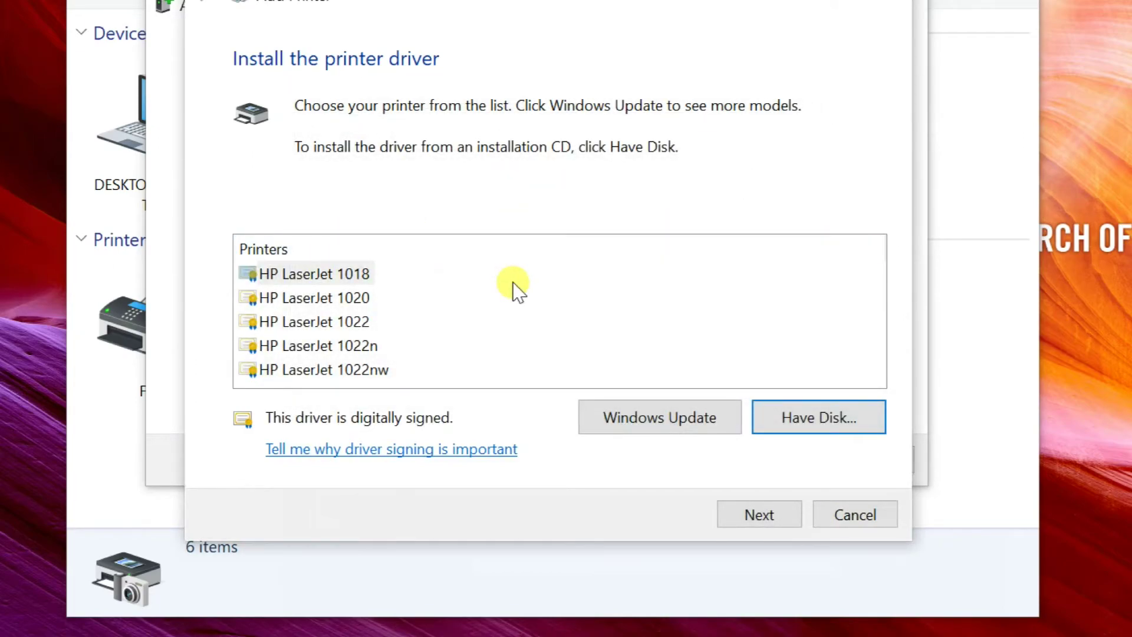
# - Install the HP LaserJet 1020 under its default name, not shared, and finish the wizard
pyautogui.click(356, 299)
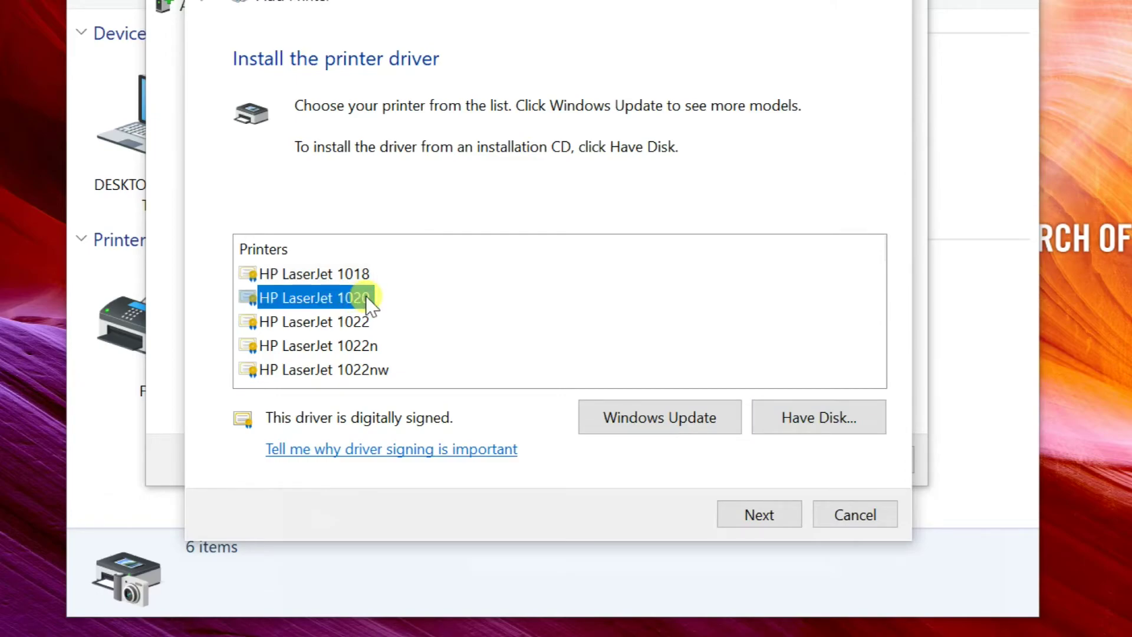
pyautogui.click(755, 513)
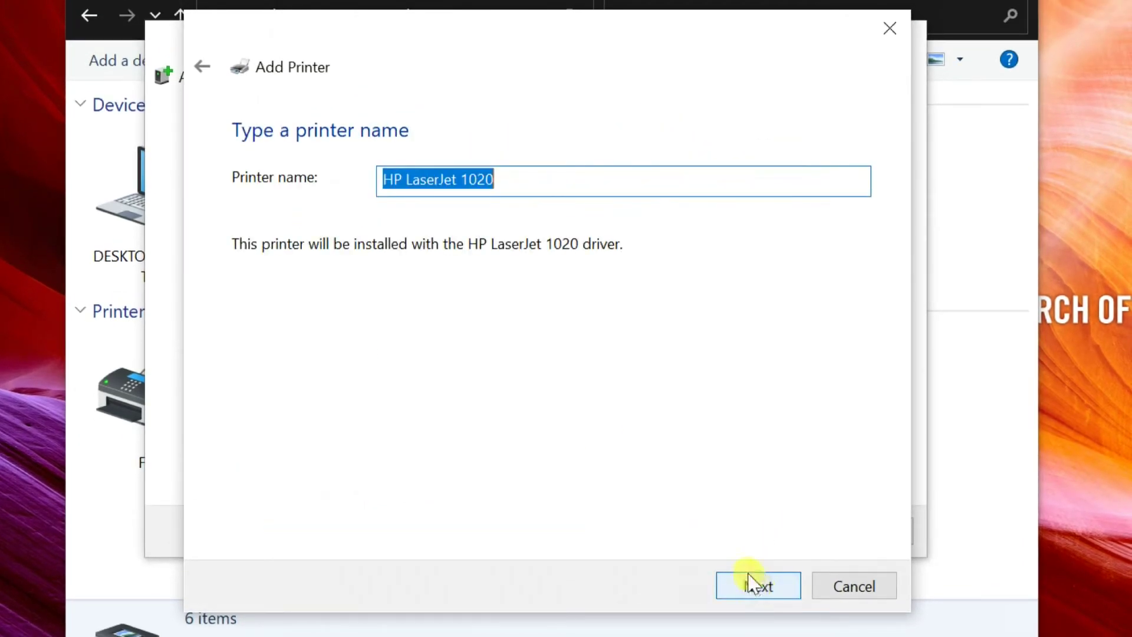
pyautogui.click(751, 582)
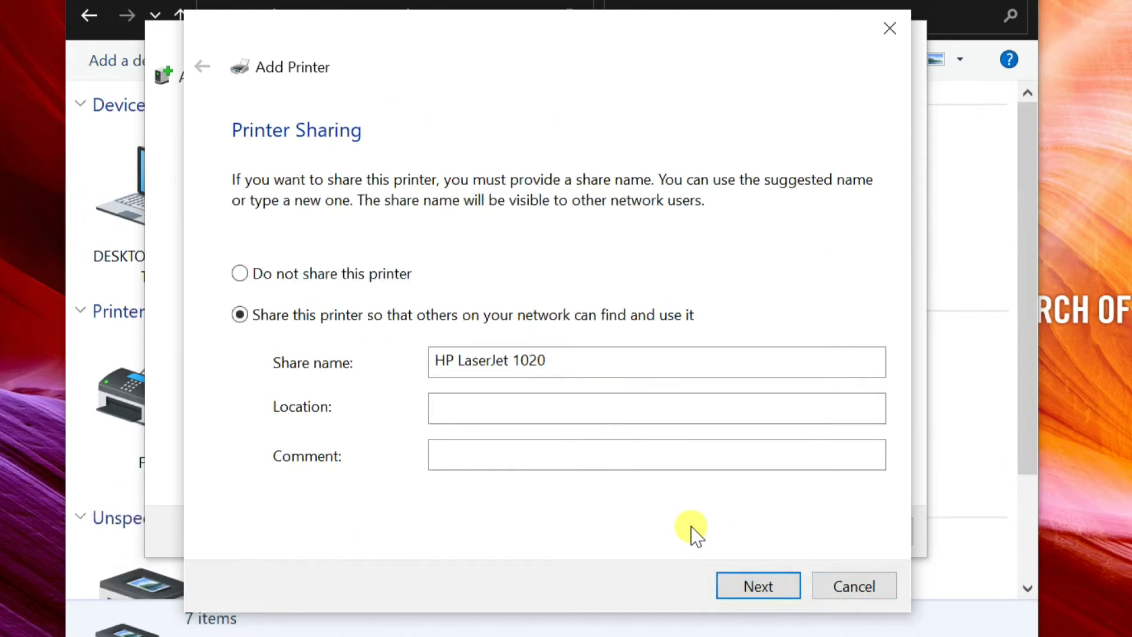
pyautogui.click(273, 275)
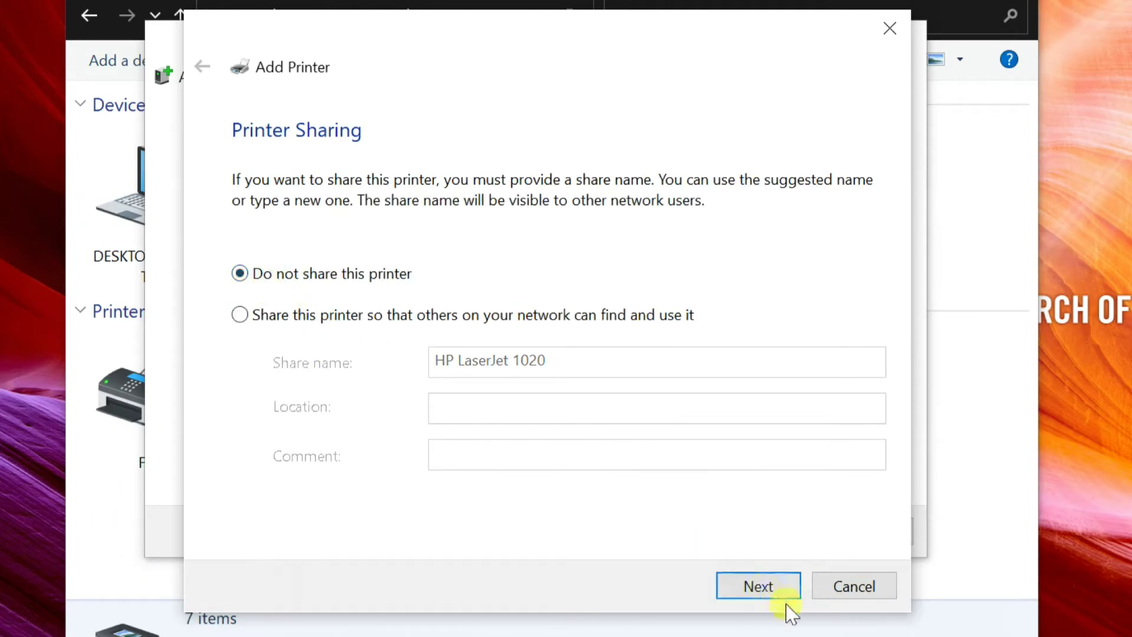
pyautogui.click(749, 585)
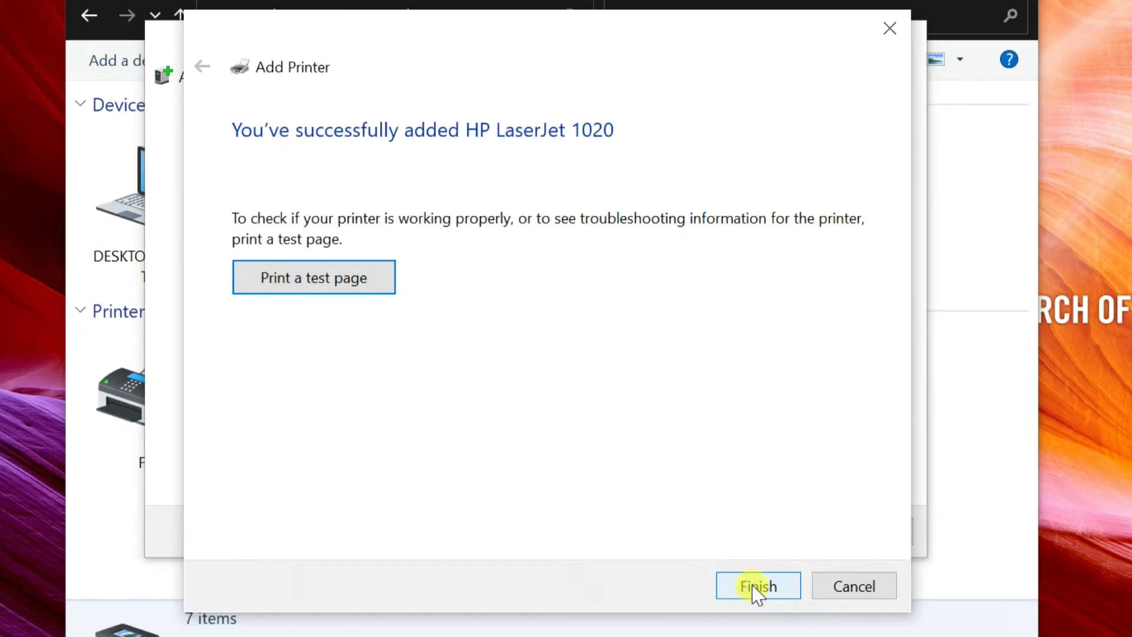
pyautogui.click(756, 587)
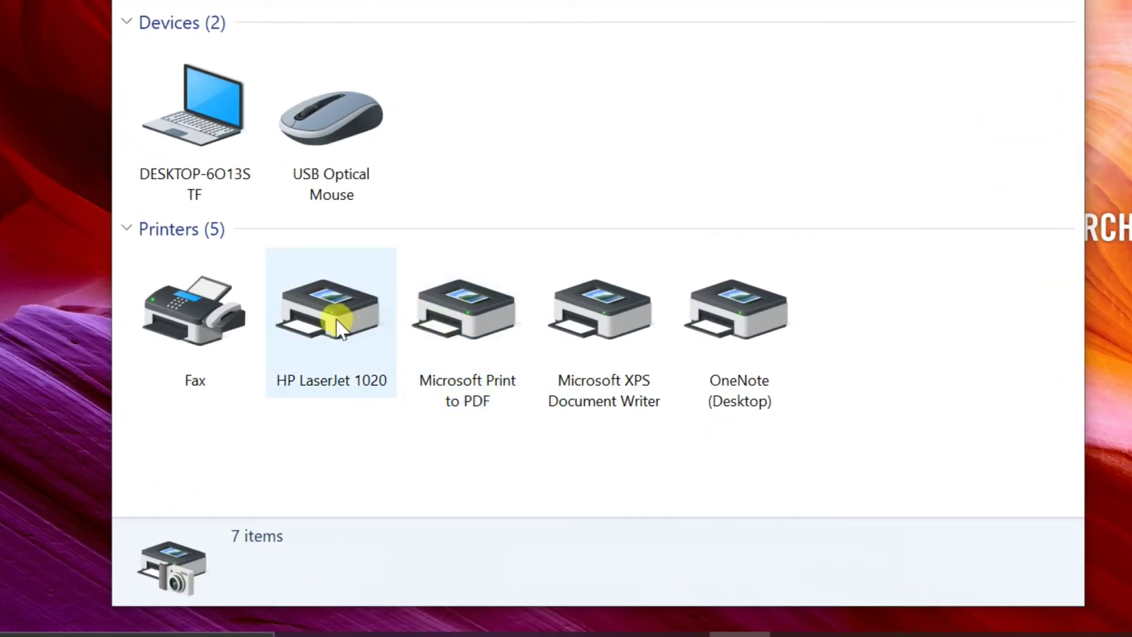
# - Remove the HP LaserJet 1020 device from Devices and Printers, confirming with Yes
pyautogui.click(374, 374)
pyautogui.rightClick(329, 330)
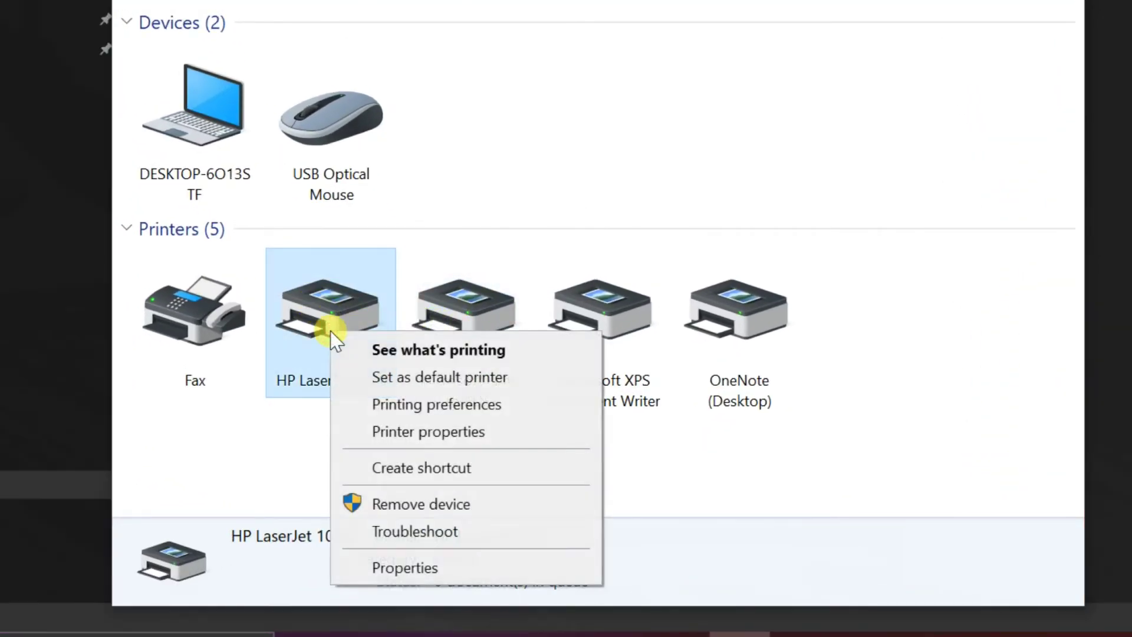
pyautogui.click(419, 507)
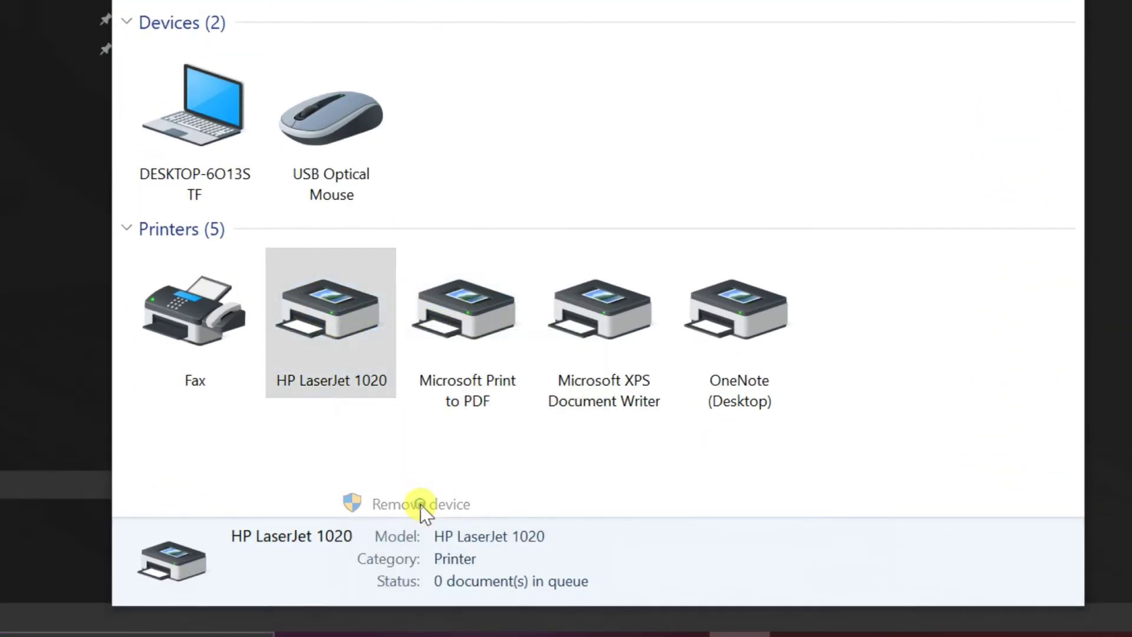
pyautogui.click(652, 233)
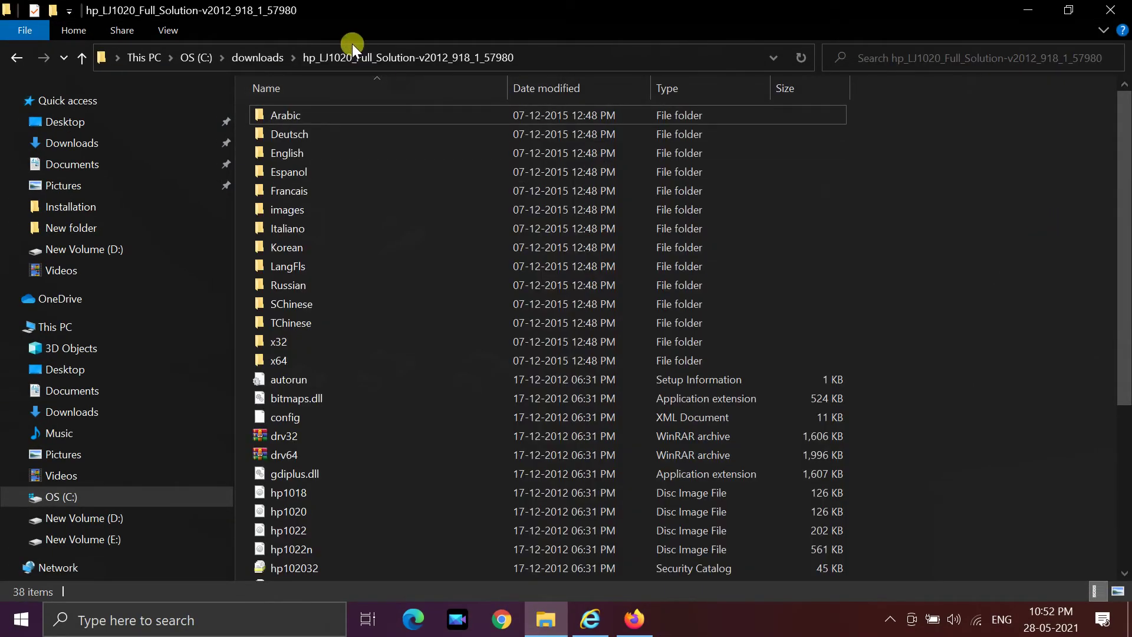
# - Return to the downloads folder and run the HP LaserJet 1020 setup exe
pyautogui.click(271, 55)
pyautogui.doubleClick(486, 187)
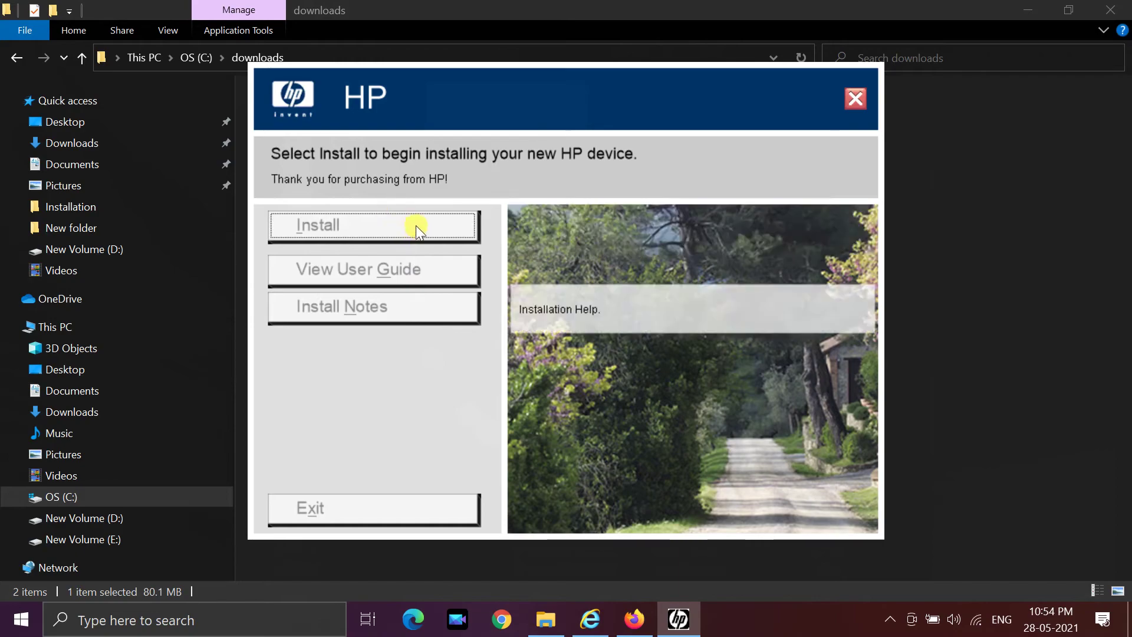
# - Run the HP LaserJet 1020 installer in Repair mode and close the completion message
pyautogui.click(415, 225)
pyautogui.click(418, 297)
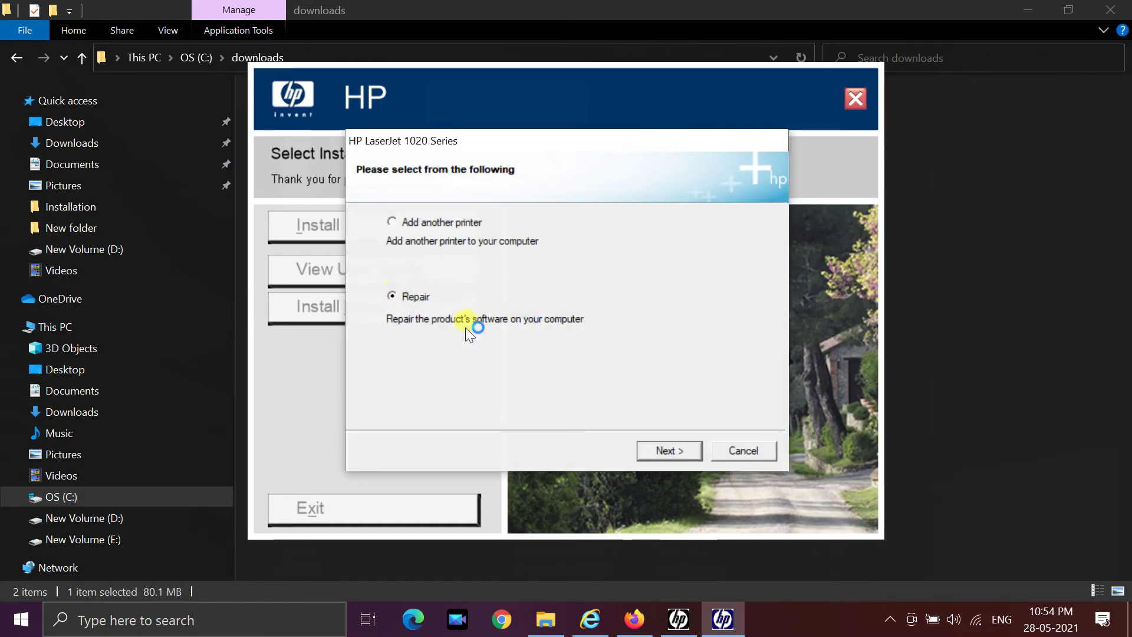
pyautogui.click(666, 449)
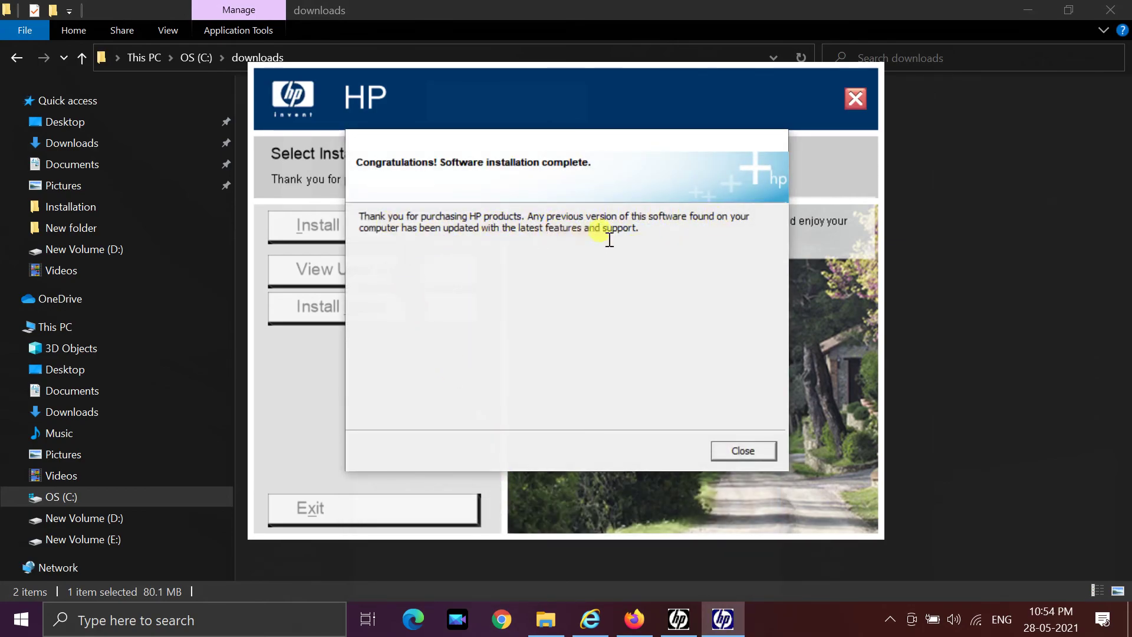
pyautogui.click(745, 450)
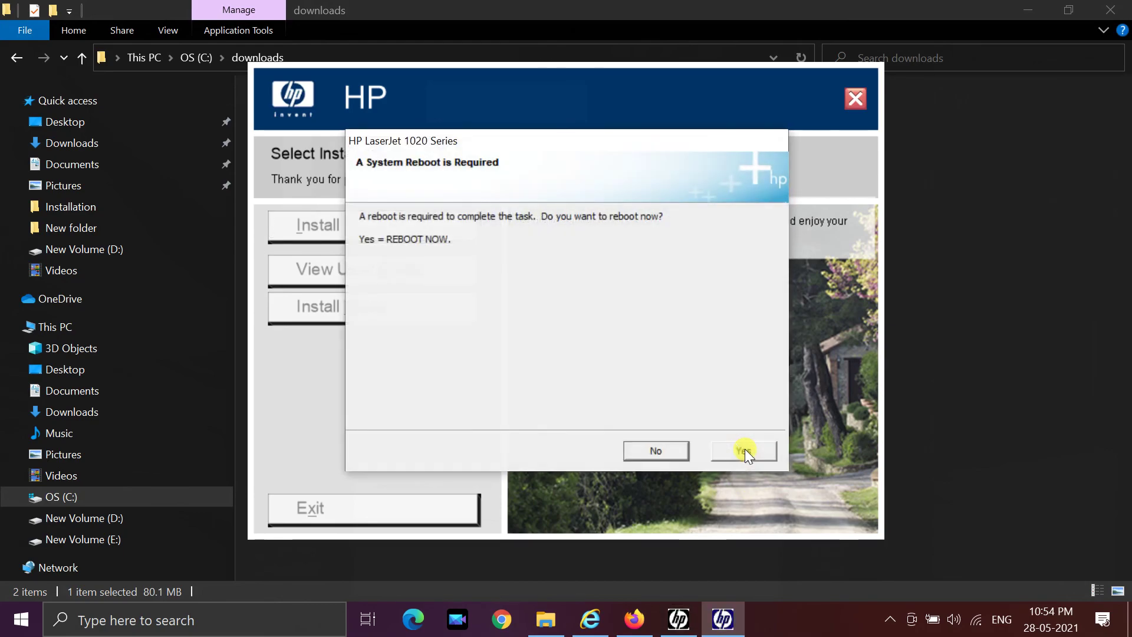